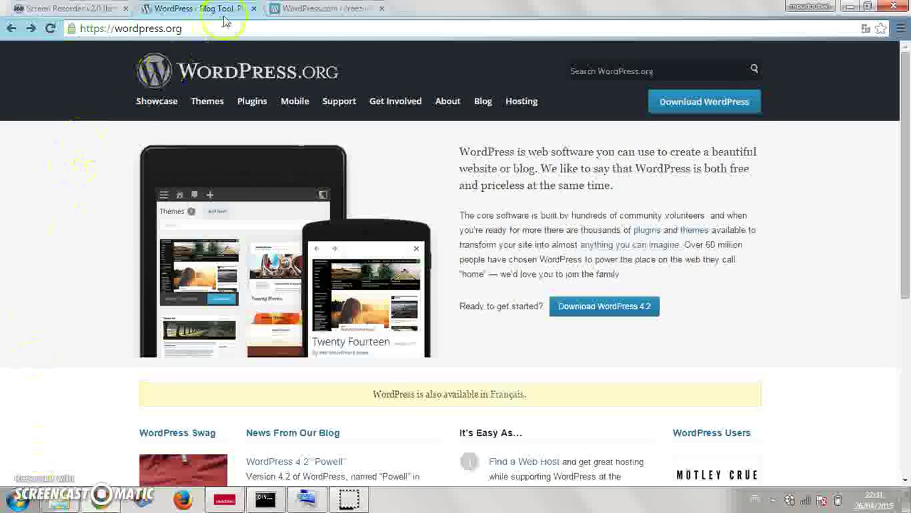
- Compare the WordPress.com and WordPress.org tabs, finishing on the French WordPress.com page
left_click(310, 9)
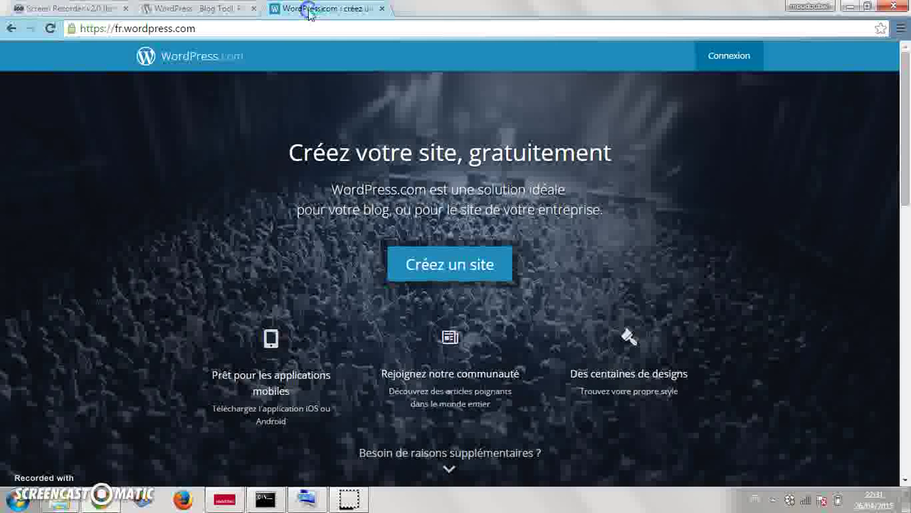
left_click(312, 25)
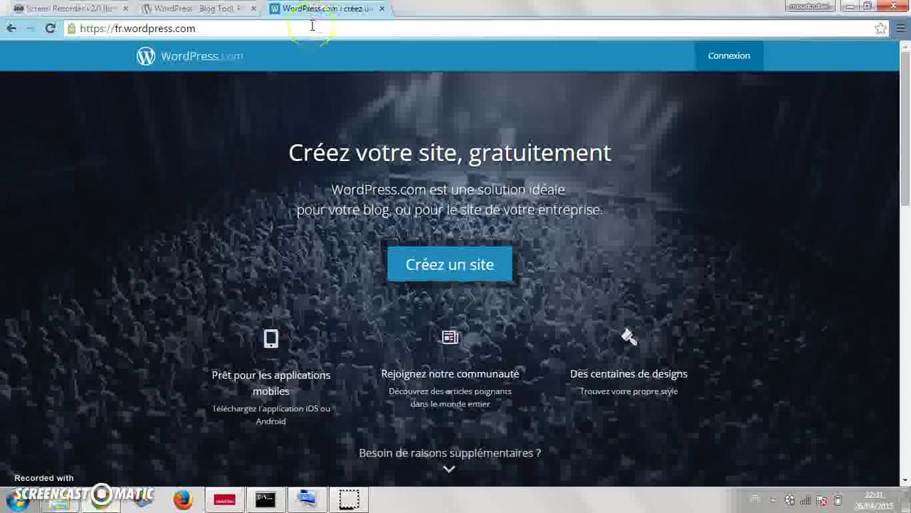
left_click(213, 8)
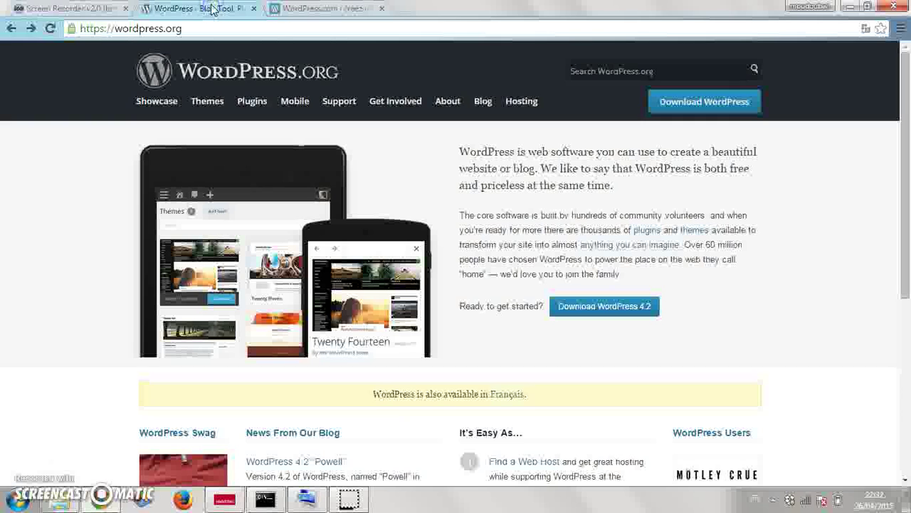
left_click(304, 8)
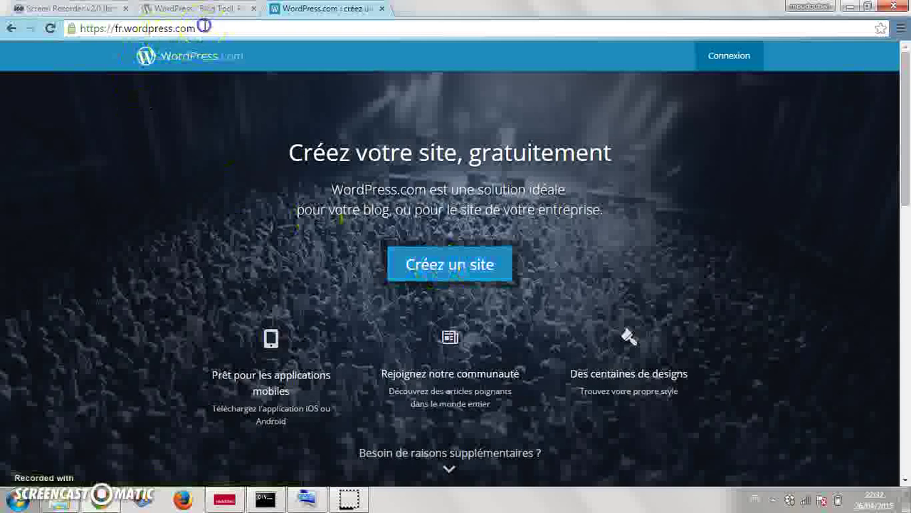
- Highlight the wordpress.com and fr. parts of the fr.wordpress.com address, then return to the WordPress.org tab
left_click_drag(203, 26, 126, 25)
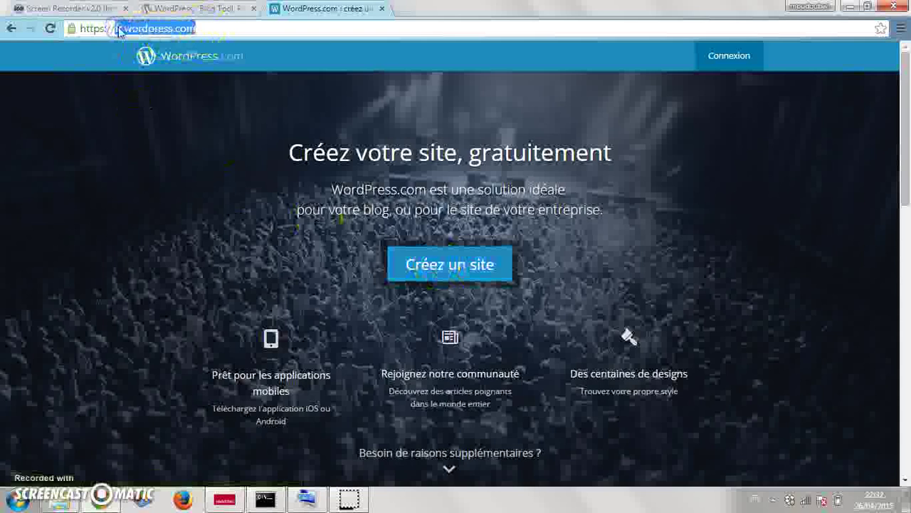
left_click(120, 29)
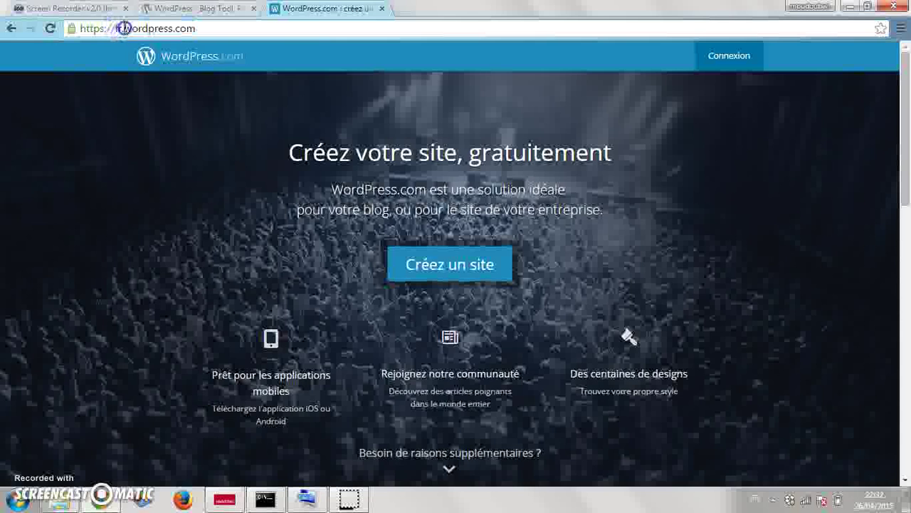
left_click_drag(124, 29, 172, 31)
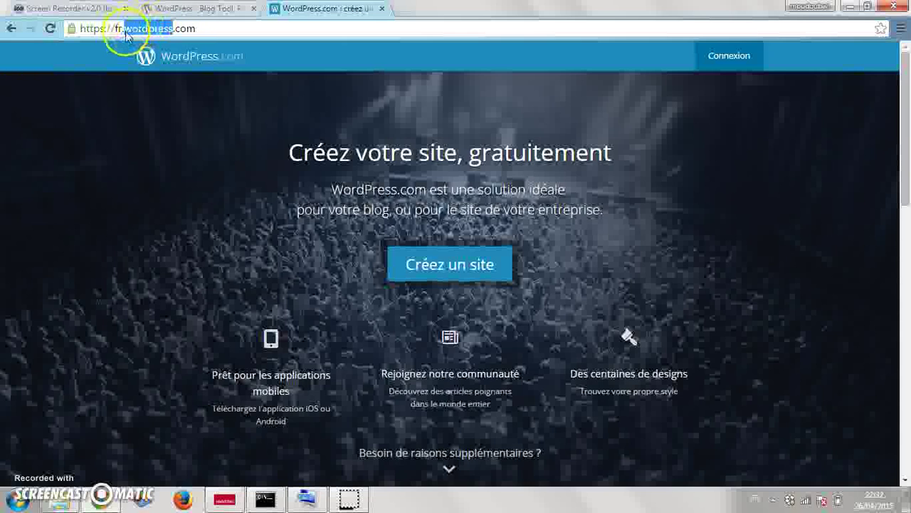
left_click(125, 30)
left_click_drag(125, 30, 175, 31)
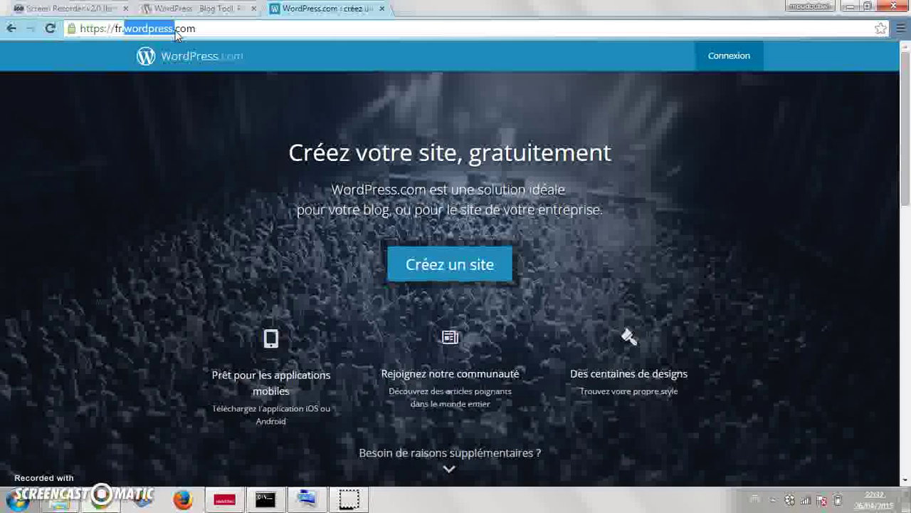
left_click(214, 29)
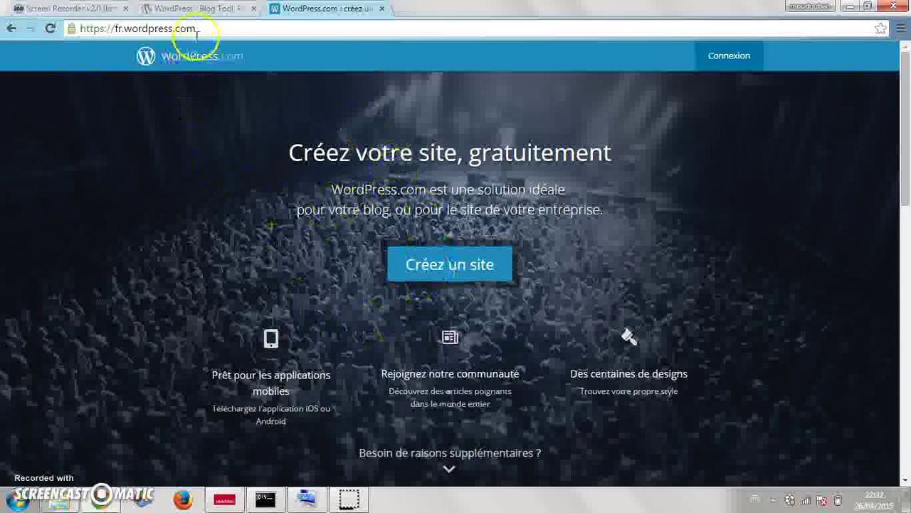
left_click(207, 8)
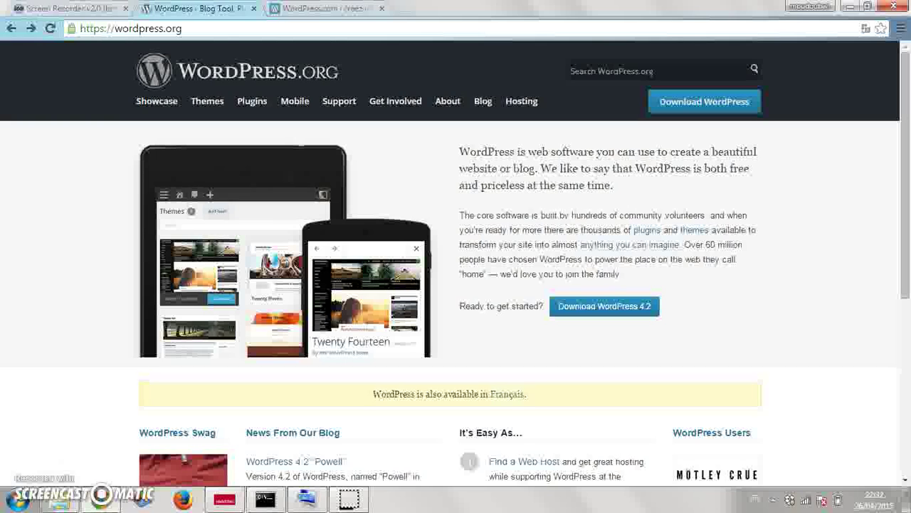
left_click(202, 31)
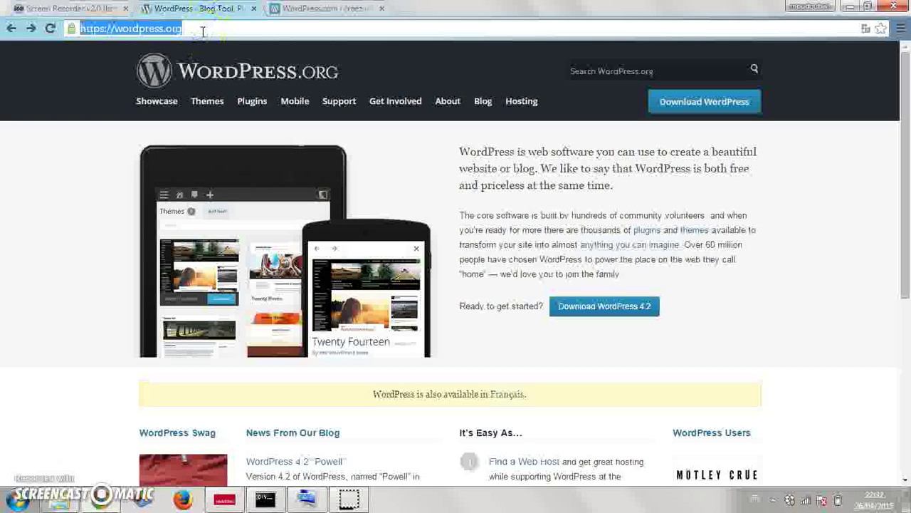
left_click(510, 163)
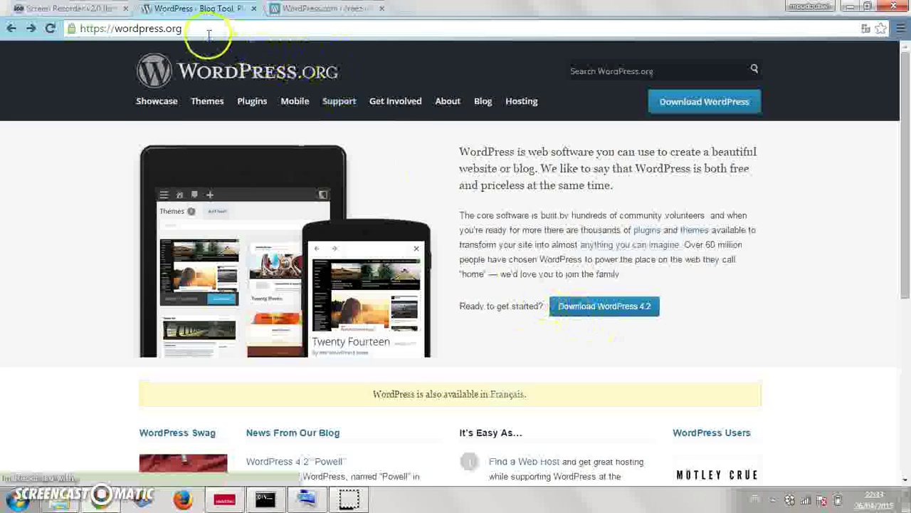
- Download the WordPress 4.2 zip from WordPress.org's download page, then minimise Chrome
left_click_drag(226, 30, 117, 33)
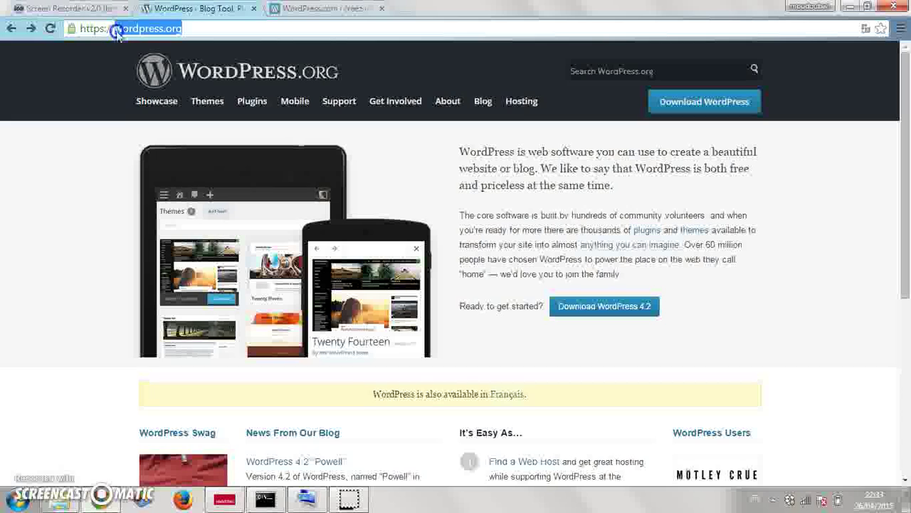
left_click(610, 311)
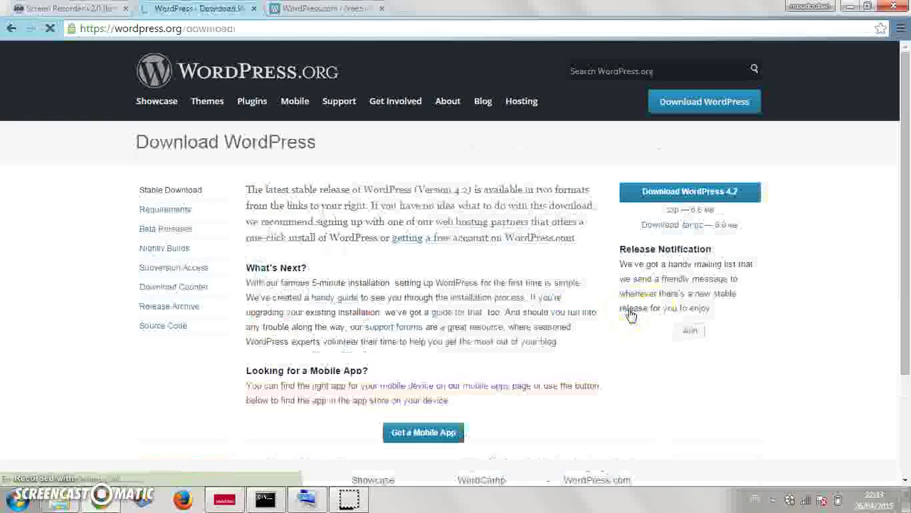
left_click(661, 232)
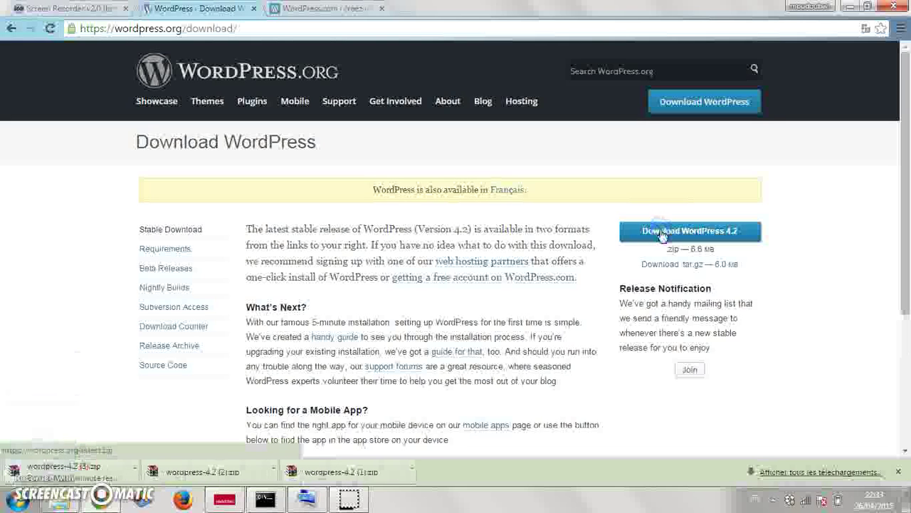
left_click(899, 473)
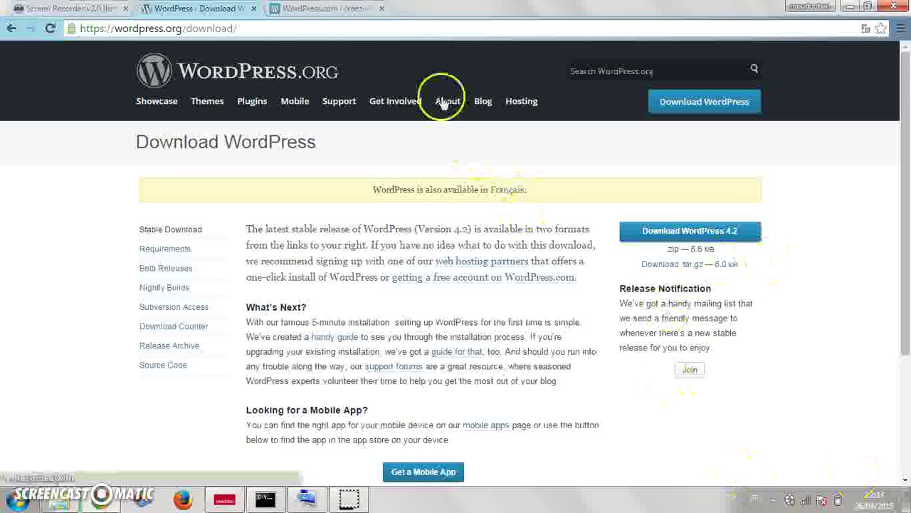
left_click(850, 6)
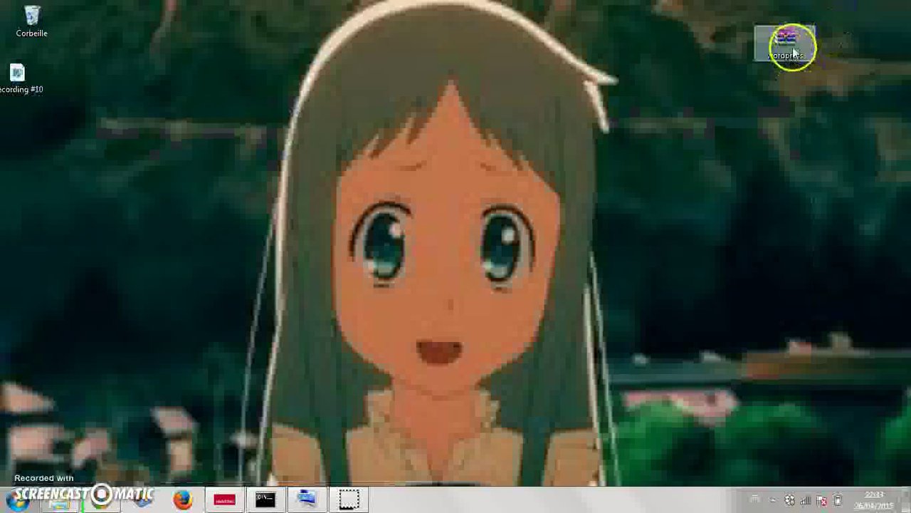
- Extract the wordpress archive onto the desktop with WinRAR's Extraire les fichiers..
right_click(793, 55)
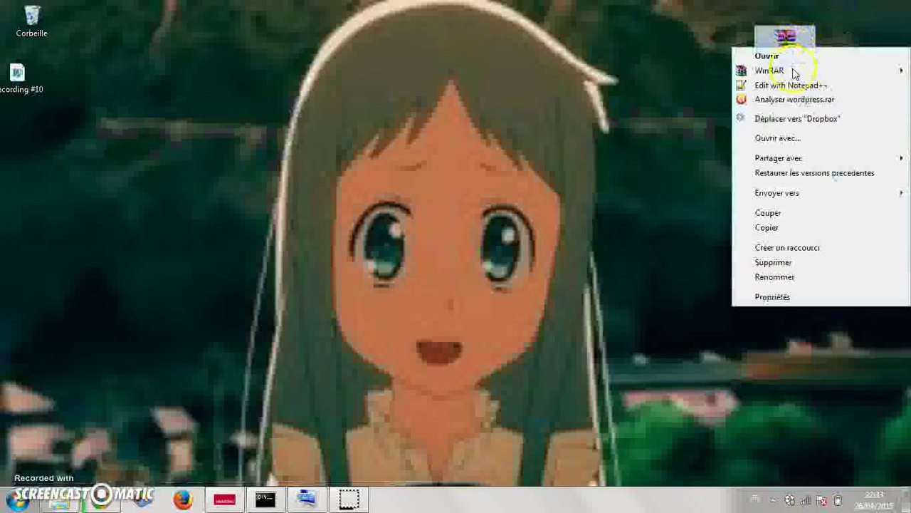
mouse_move(794, 72)
left_click(674, 72)
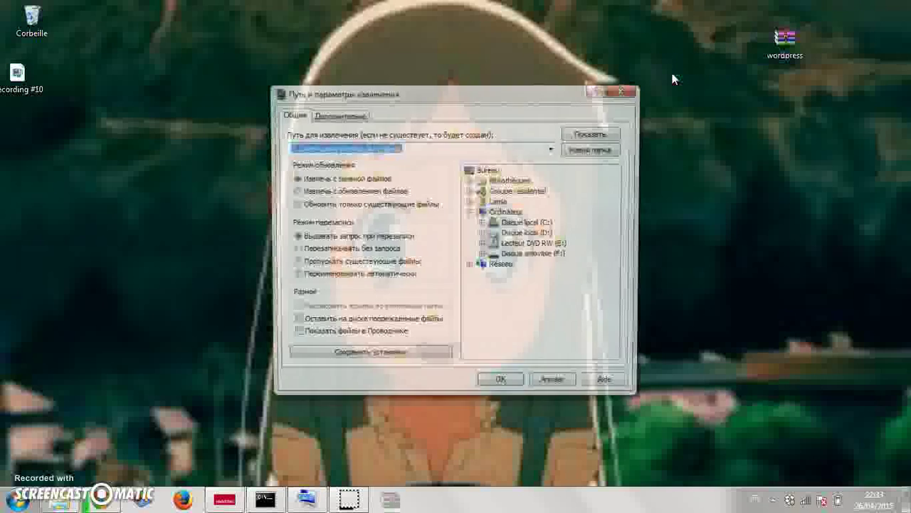
left_click(503, 385)
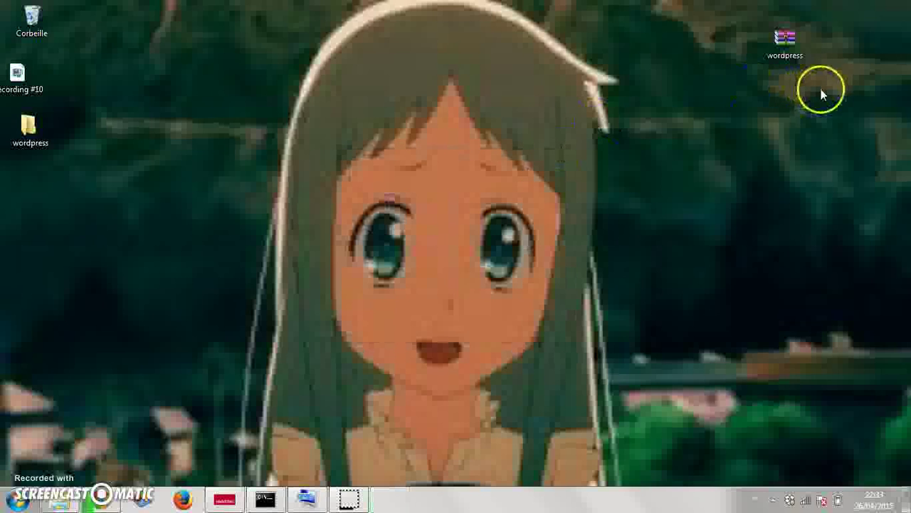
- Place the wordpress folder beside its archive and launch EasyPHP DevServer 13.1 VC9 from the Start menu
left_click_drag(29, 128, 762, 112)
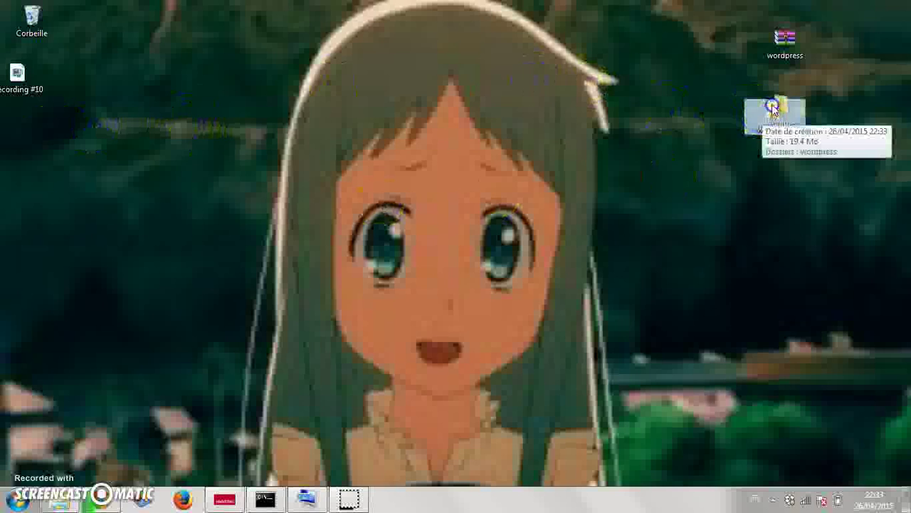
double_click(776, 101)
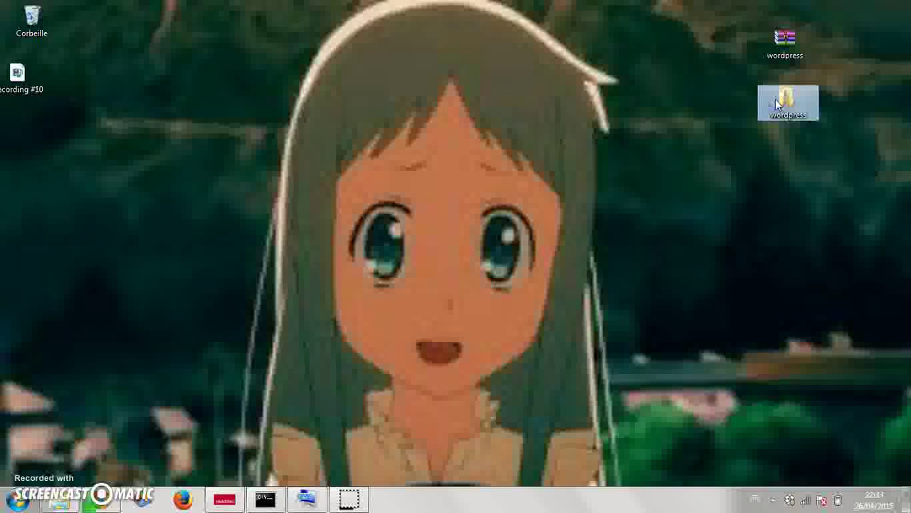
left_click(20, 501)
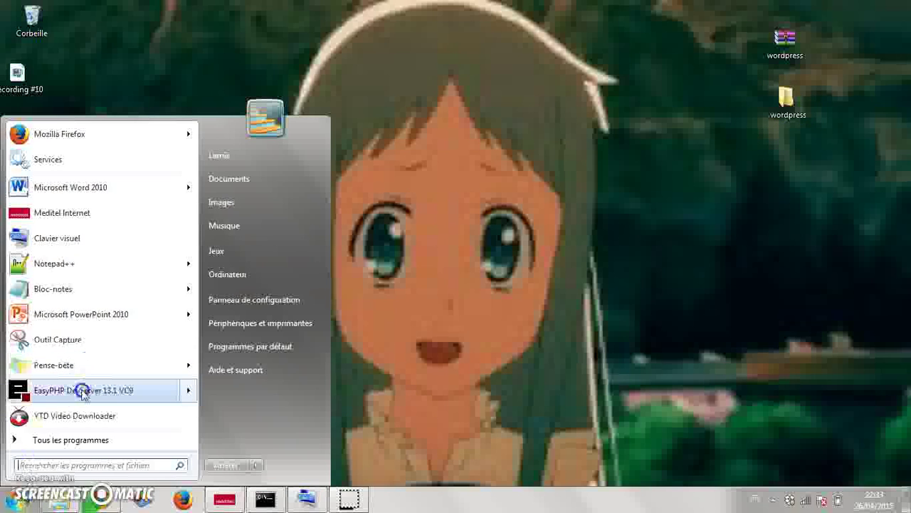
mouse_move(84, 394)
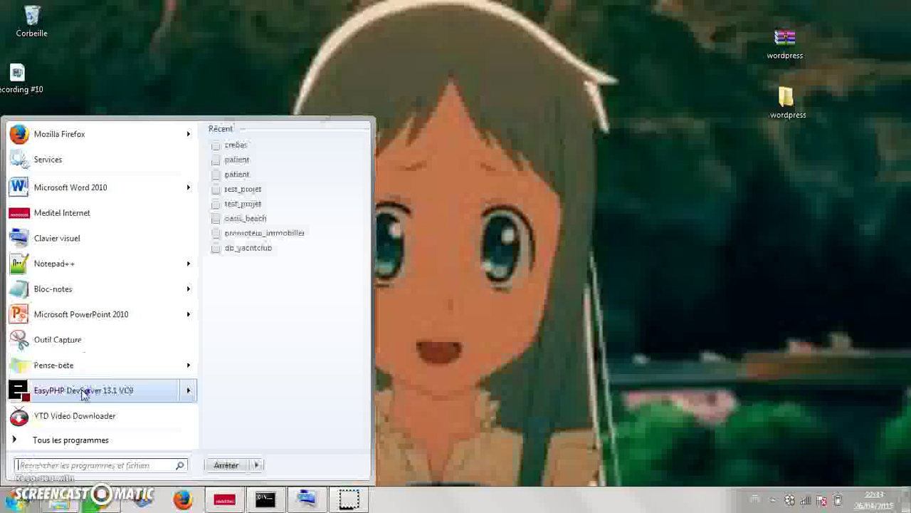
right_click(188, 396)
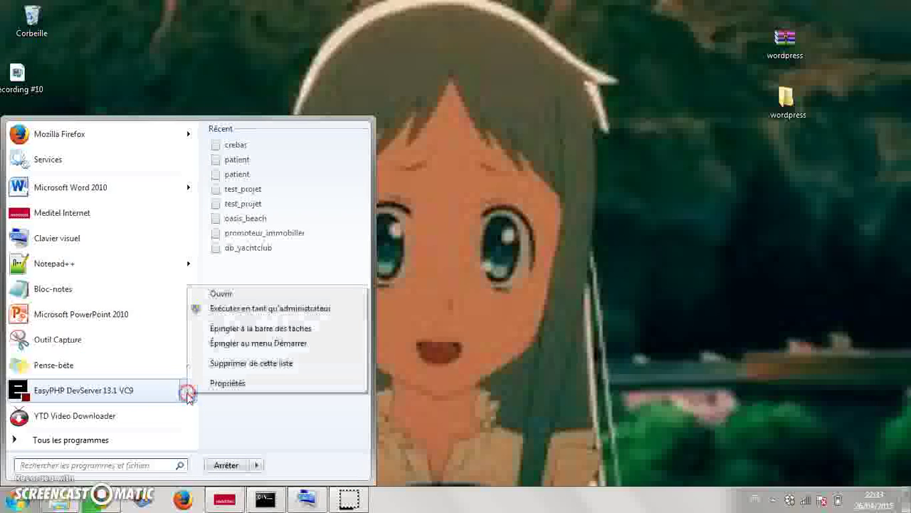
left_click(228, 294)
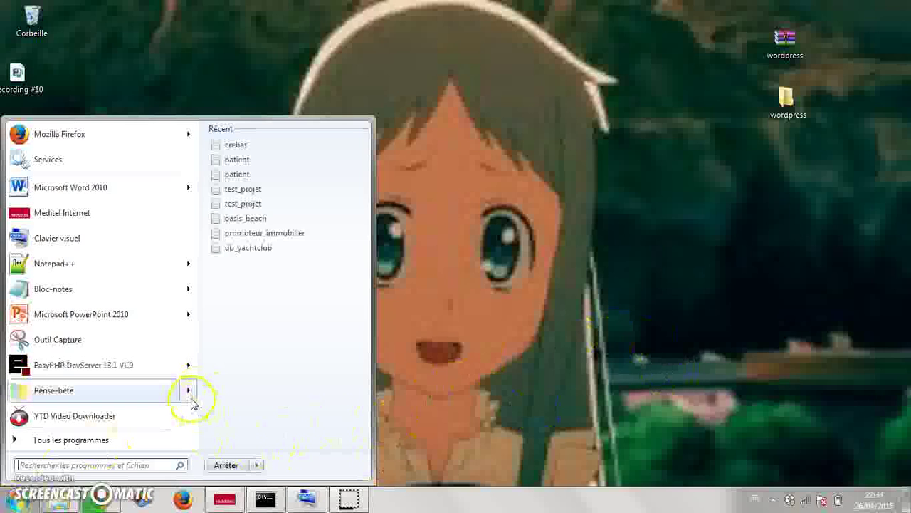
mouse_move(190, 395)
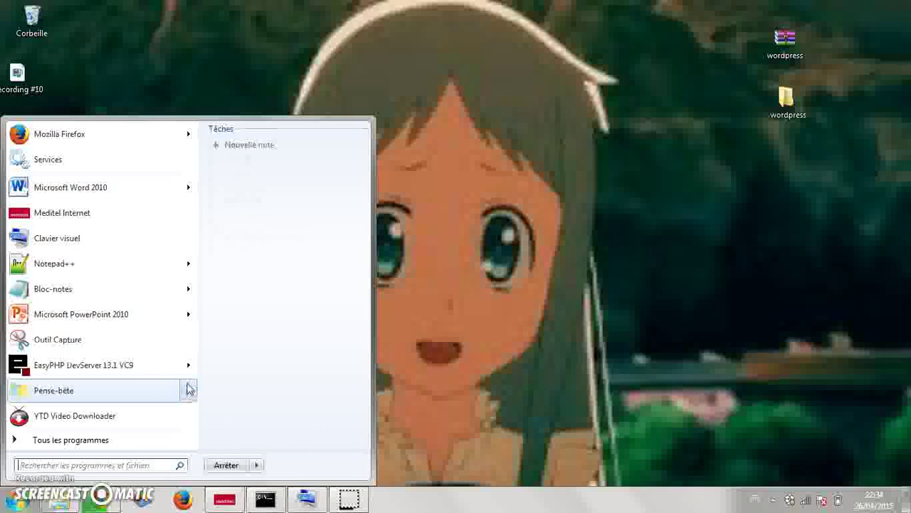
left_click(189, 365)
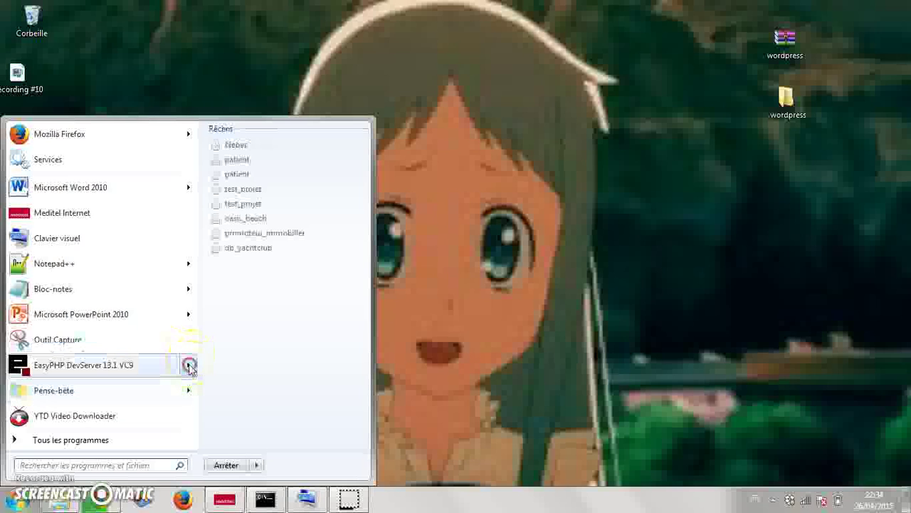
right_click(190, 365)
left_click(204, 374)
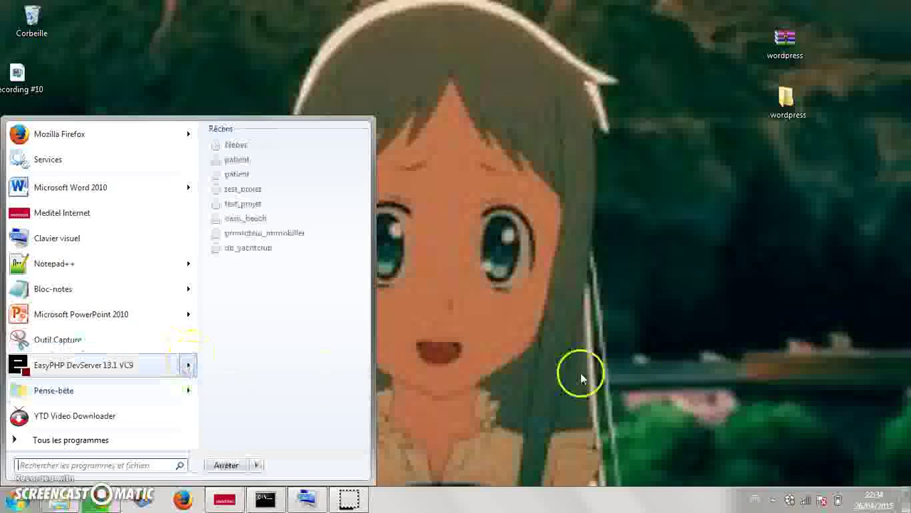
left_click(678, 376)
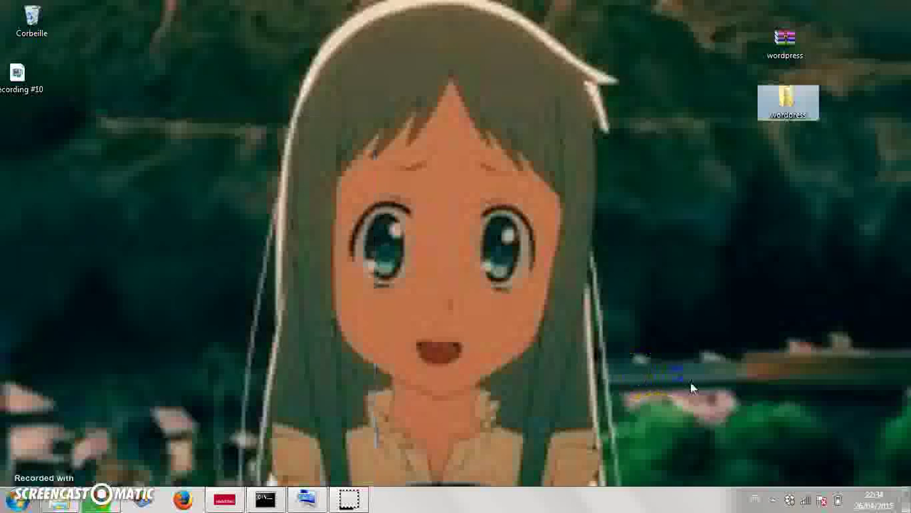
- Use the EasyPHP tray icon's Web local option to show the 127.0.0.1 index, then open Computer
left_click(774, 502)
right_click(753, 433)
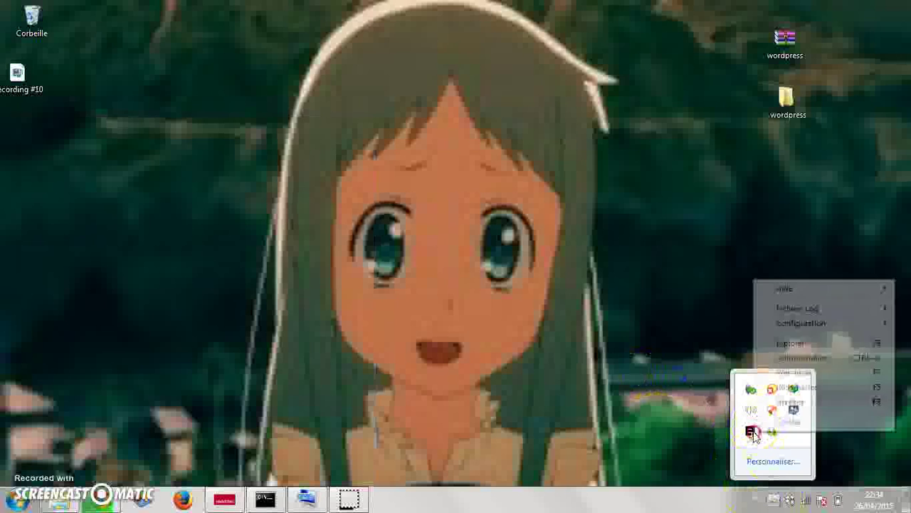
left_click(770, 373)
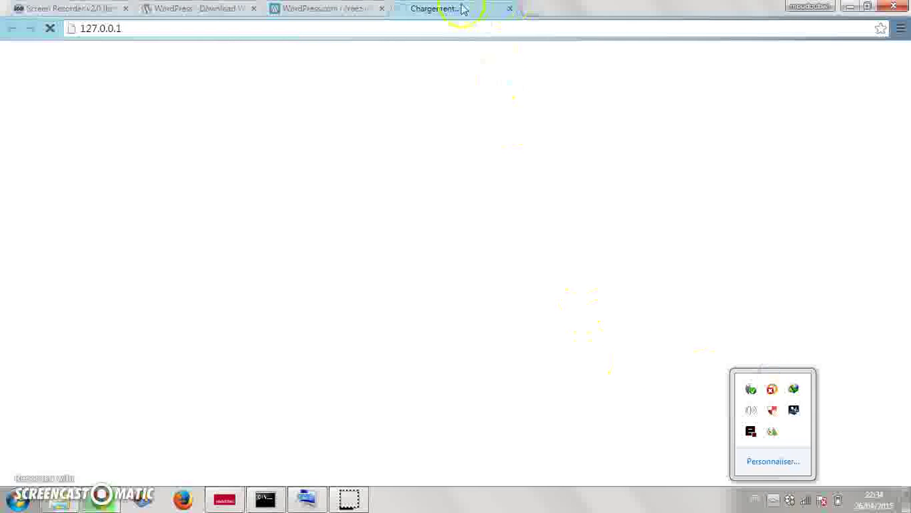
left_click(694, 297)
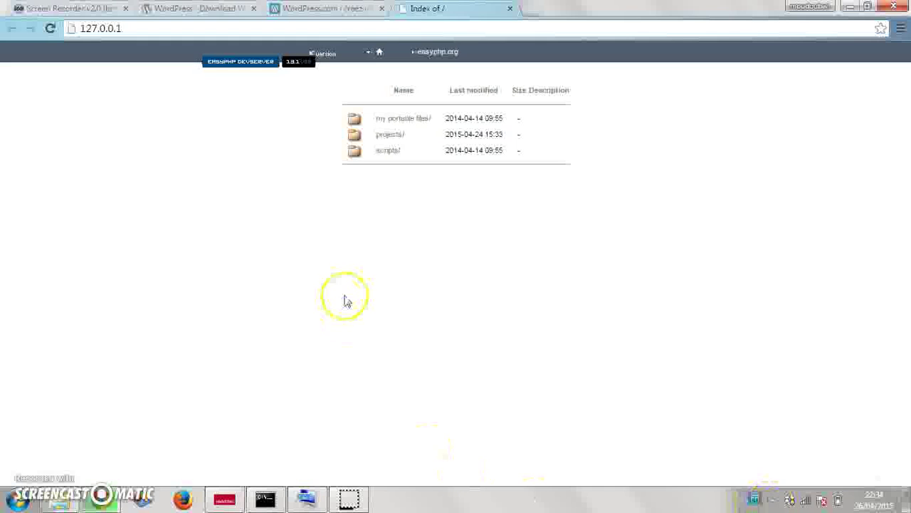
left_click(59, 503)
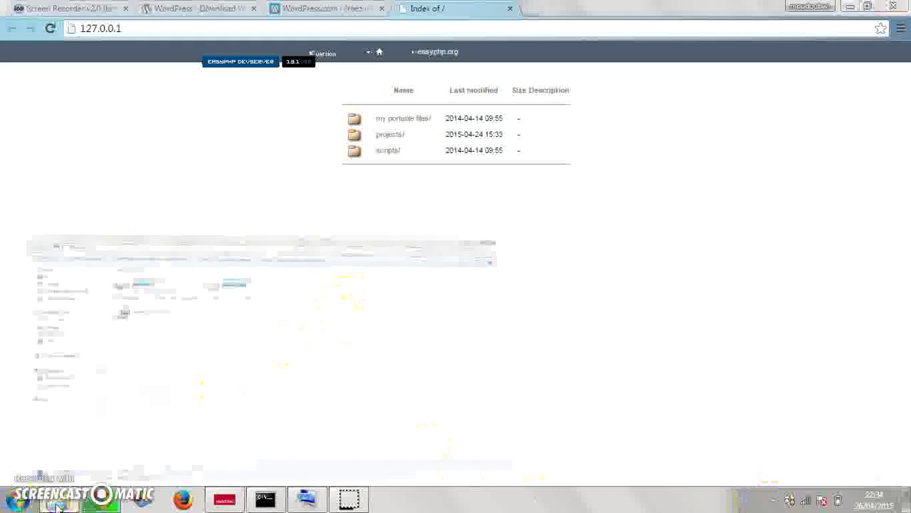
- Paste the wordpress folder into C:\Programmes\EasyPHP-DevServer-13.1VC9\data\localweb and minimise Explorer
double_click(287, 112)
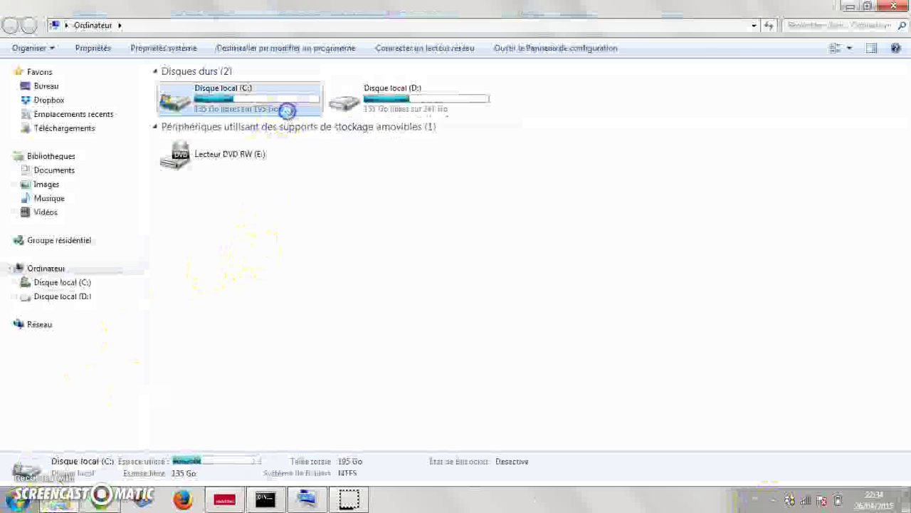
double_click(234, 186)
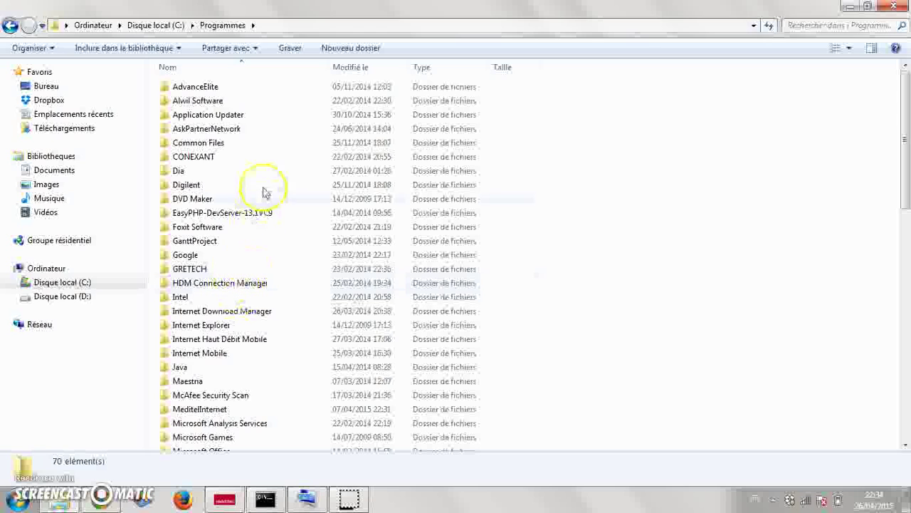
left_click(249, 214)
double_click(250, 214)
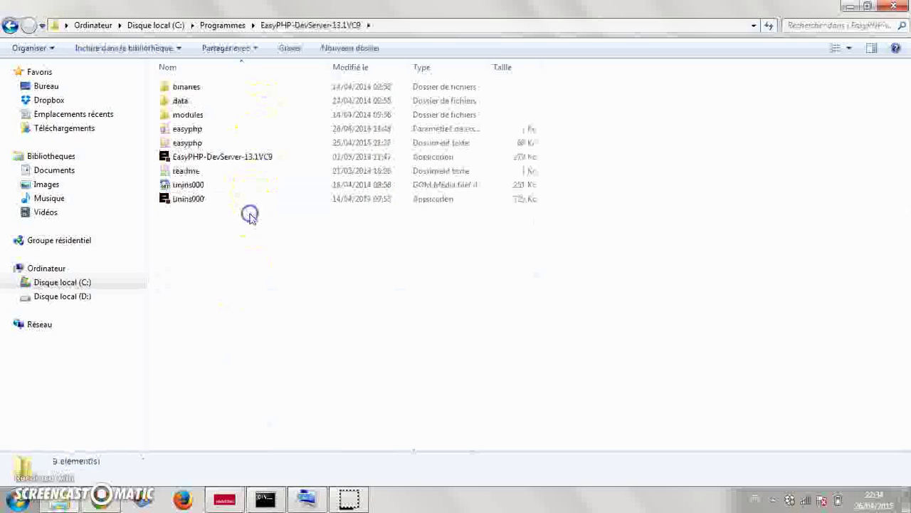
double_click(185, 100)
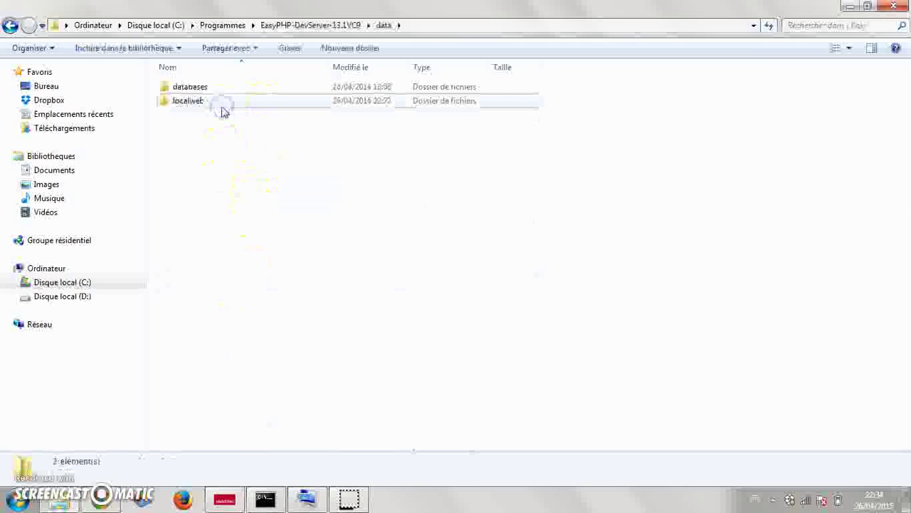
double_click(223, 107)
left_click(219, 142)
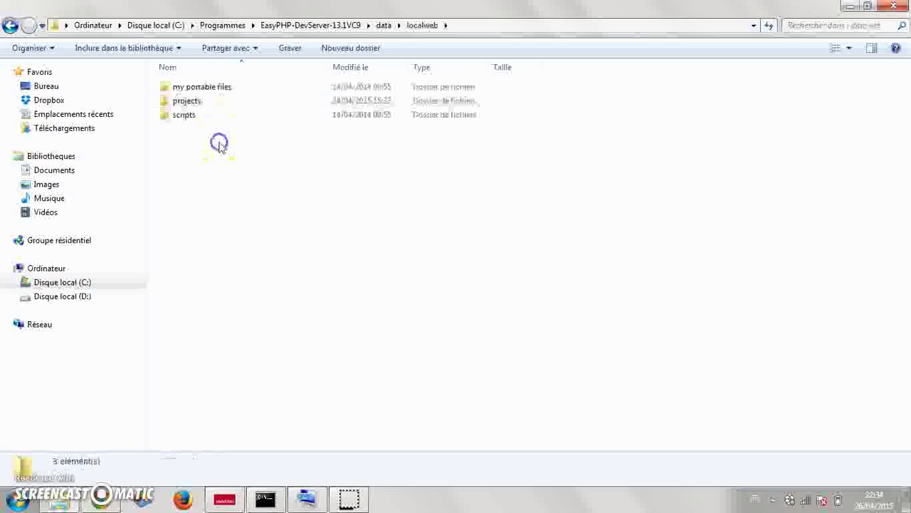
key("ctrl+v")
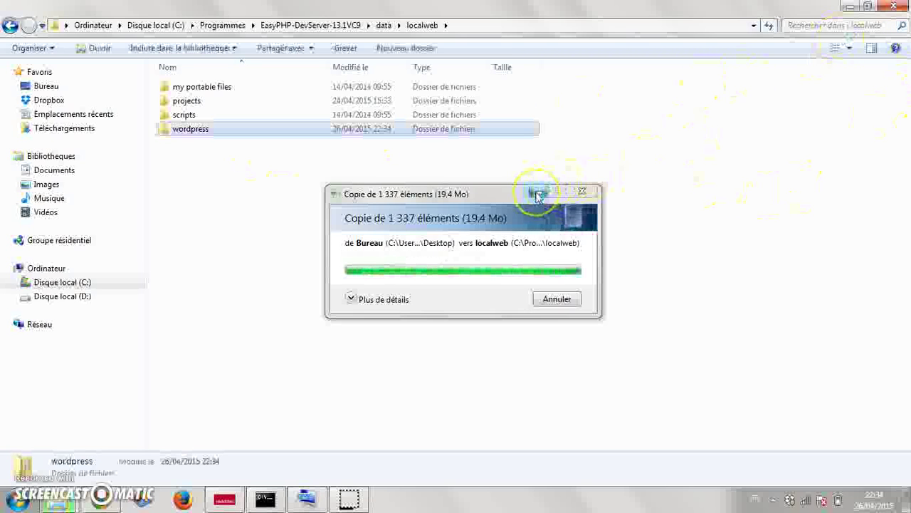
left_click(848, 8)
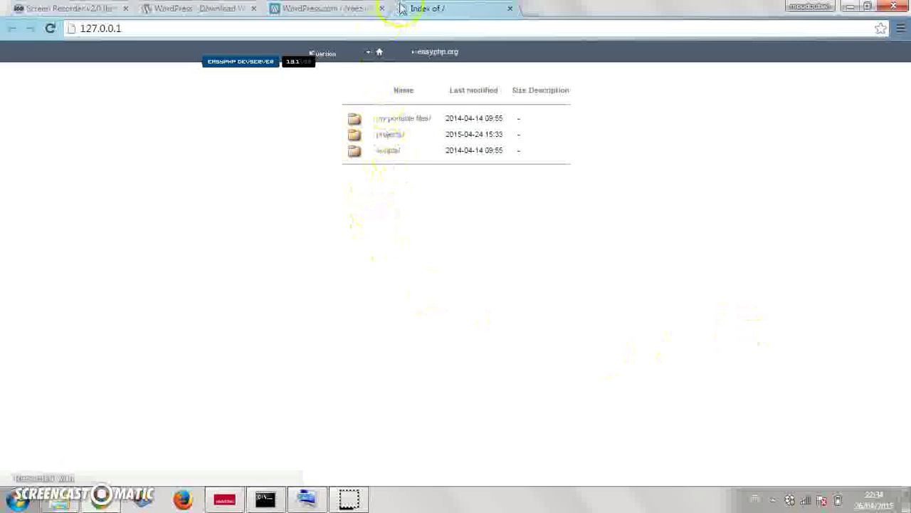
- Reload 127.0.0.1, browse into wordpress/wordpress, and open wordpress-4.2-fr_FR in a new tab
left_click(395, 32)
key("Return")
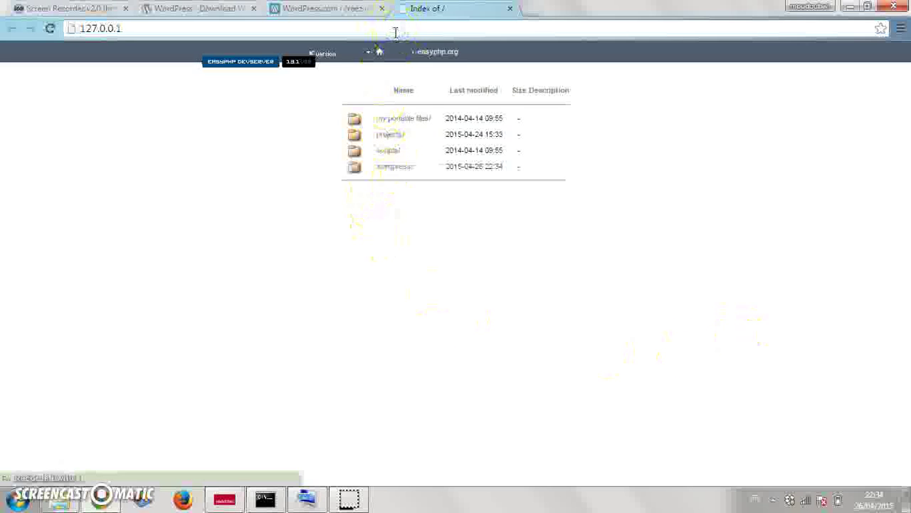
left_click(395, 174)
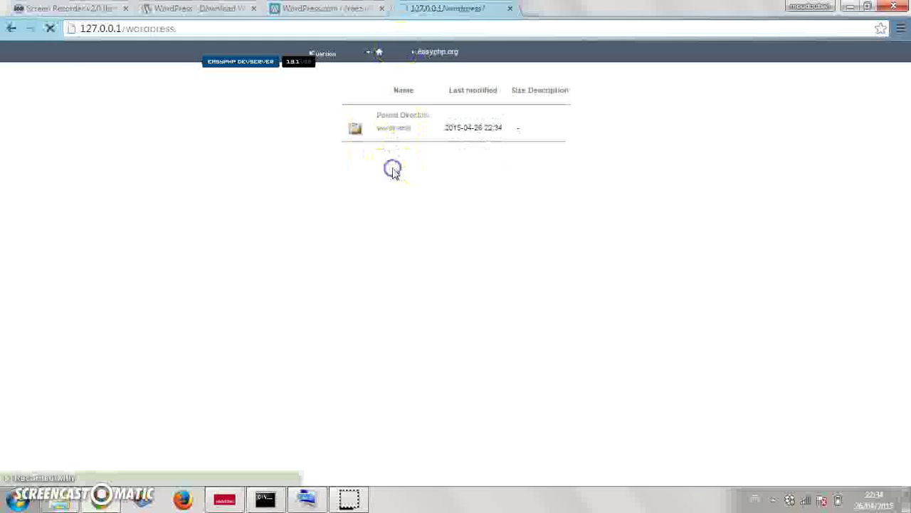
left_click(401, 140)
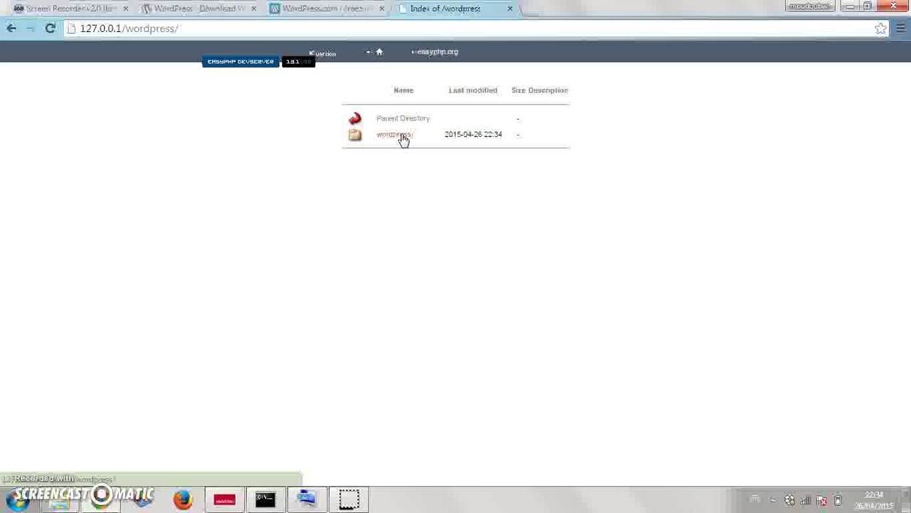
right_click(404, 135)
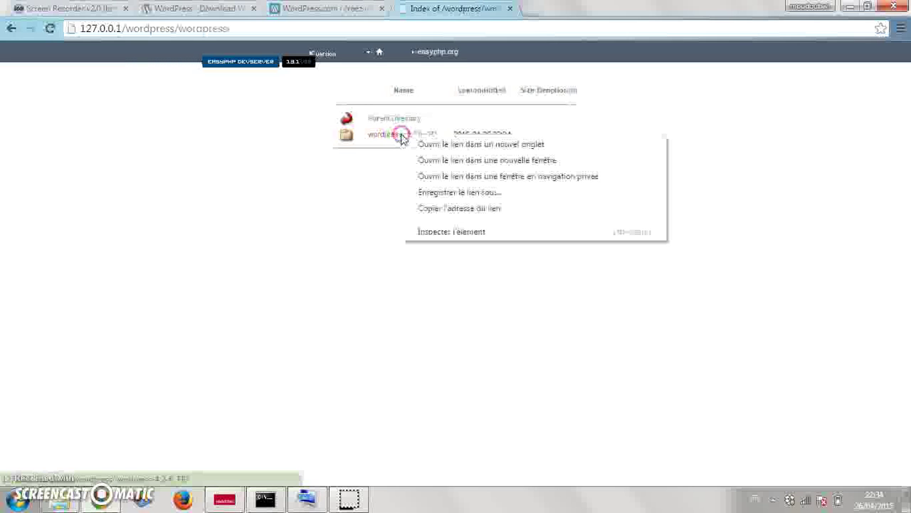
left_click(411, 145)
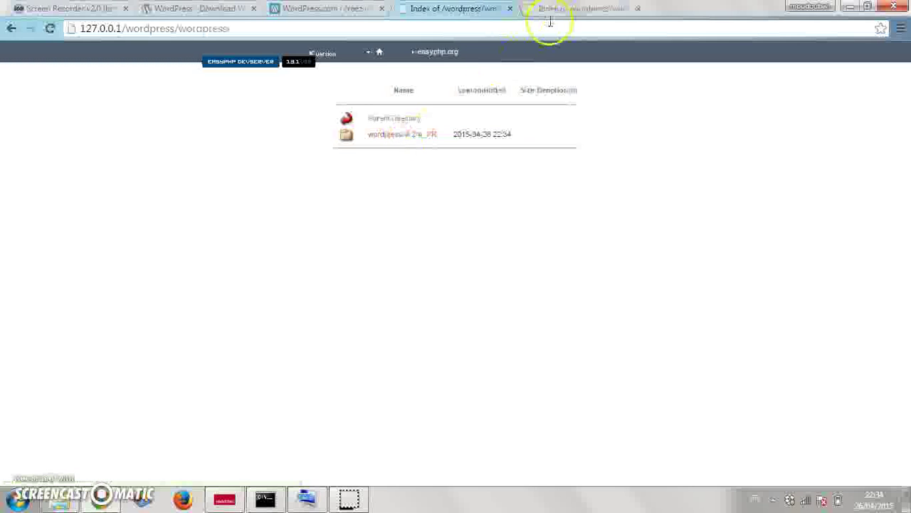
left_click(381, 54)
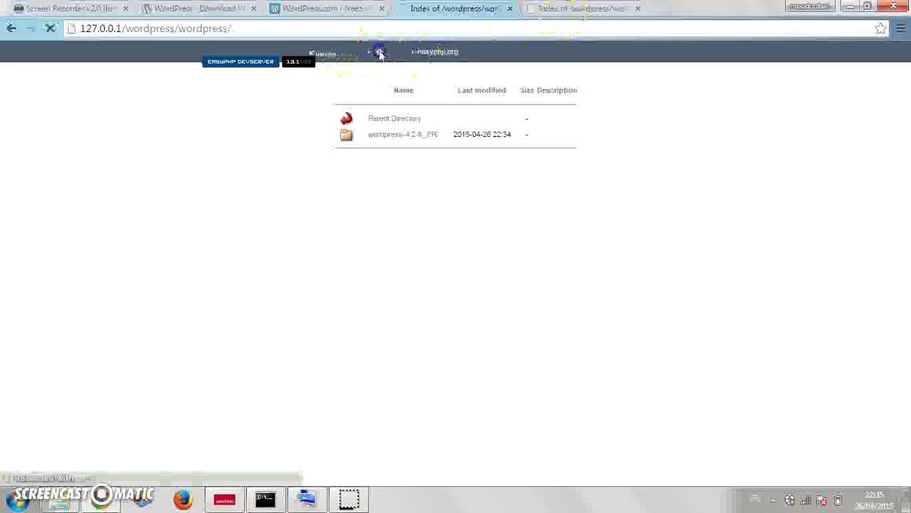
- Create the wordpress_essai database on phpMyAdmin's Bases de données page, then return to the WordPress folder tab
left_click(638, 274)
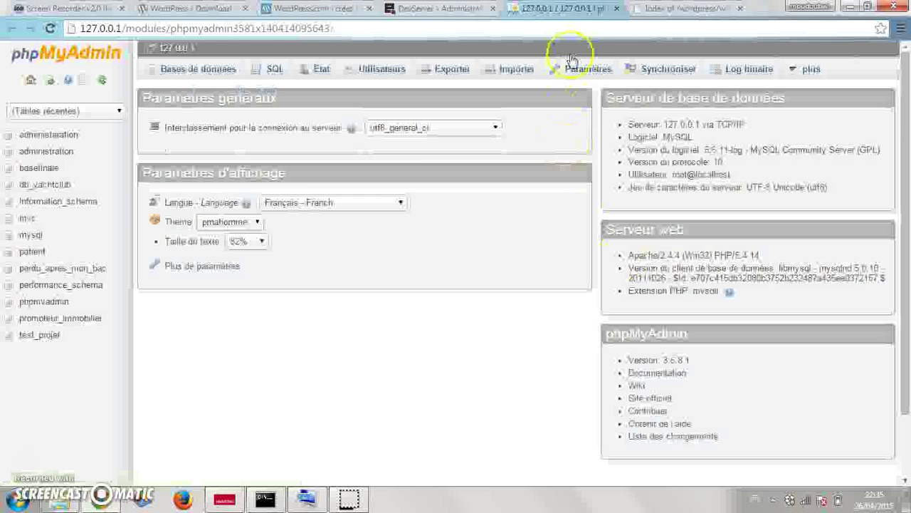
left_click(175, 71)
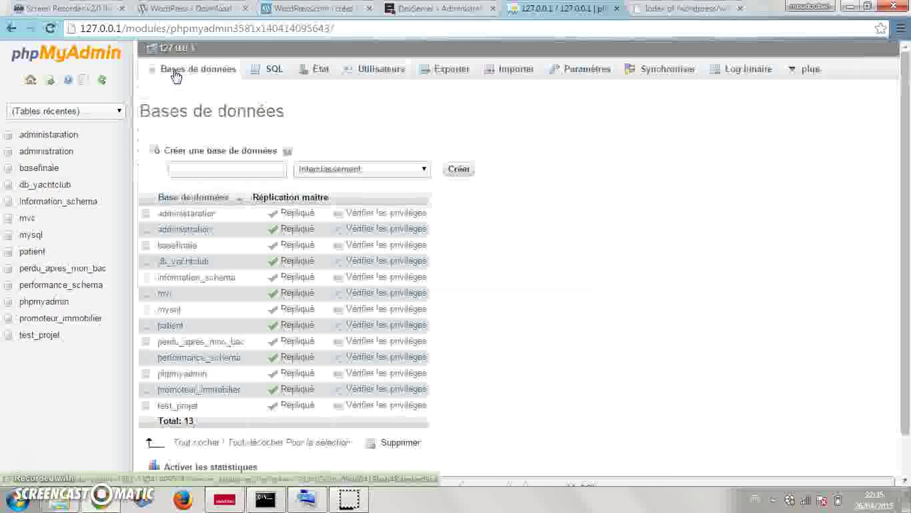
left_click(210, 168)
left_click(210, 169)
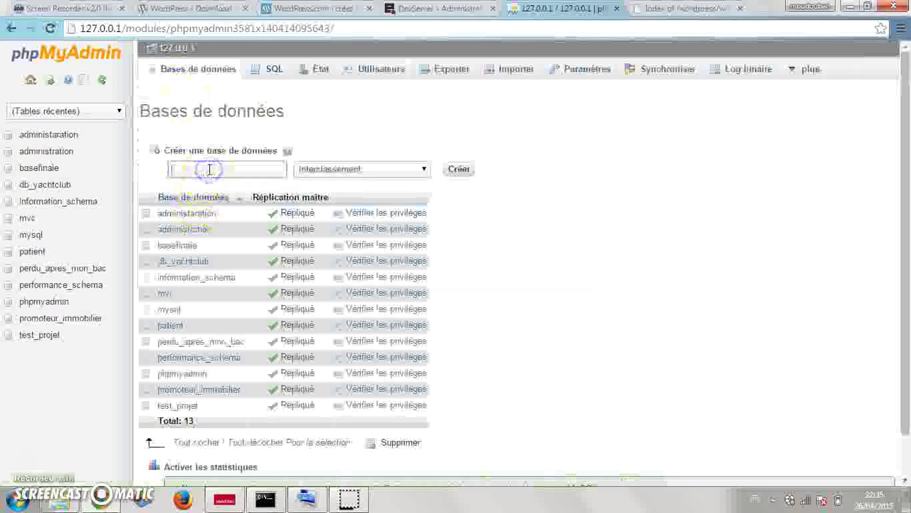
type("we")
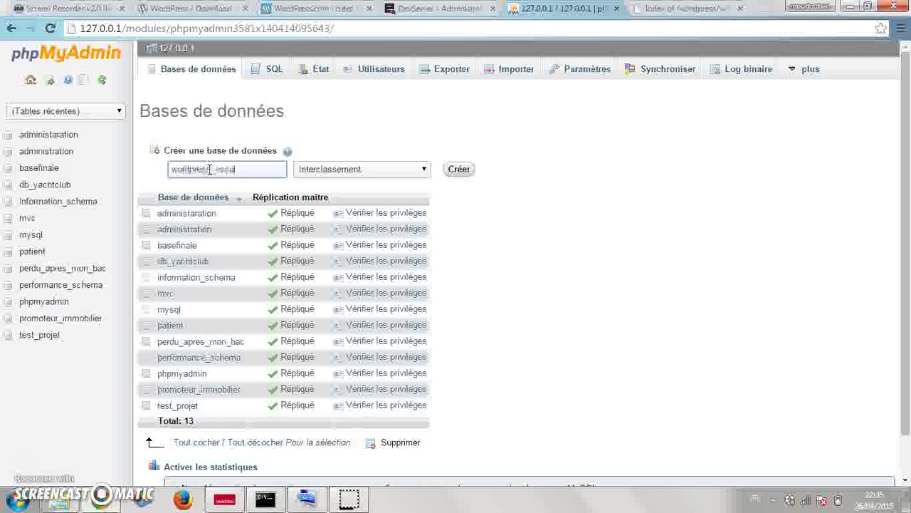
left_click(464, 170)
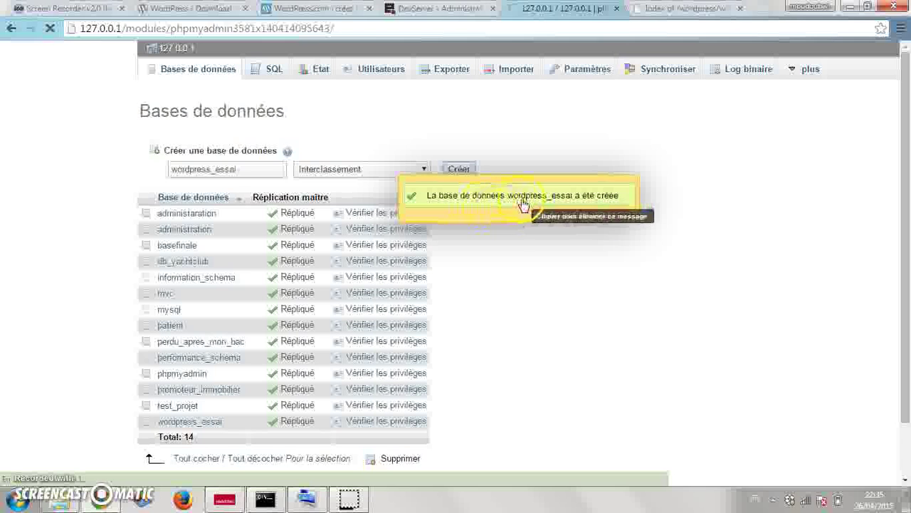
left_click(661, 13)
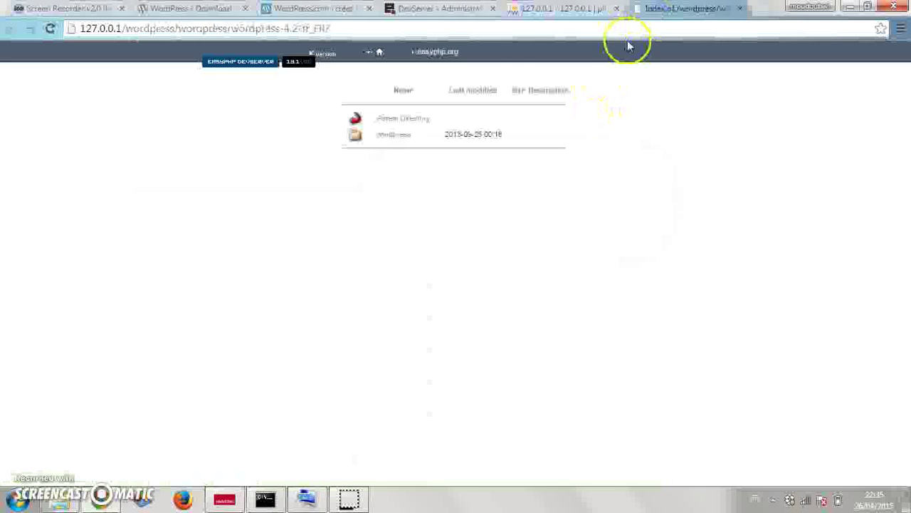
- Open the installer, highlight its list of required database details, and continue with C'est parti !
left_click(387, 136)
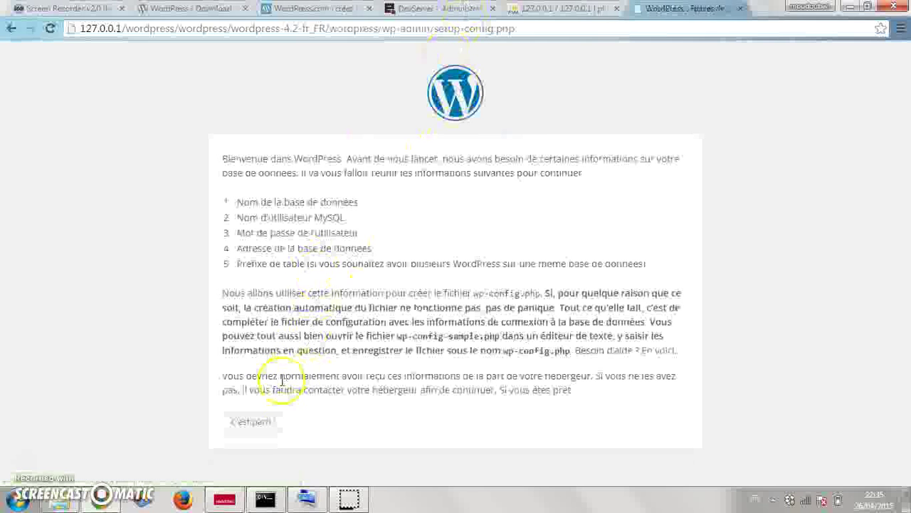
double_click(246, 202)
left_click_drag(246, 202, 663, 271)
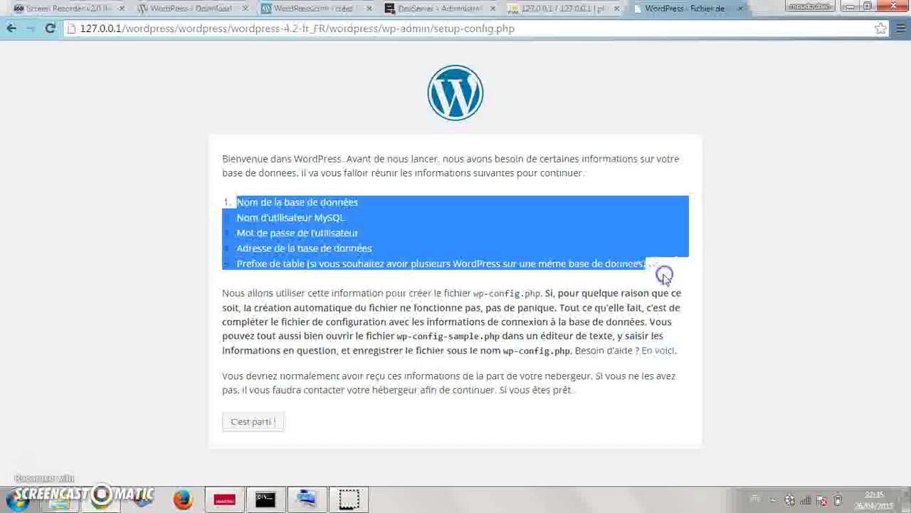
left_click(272, 421)
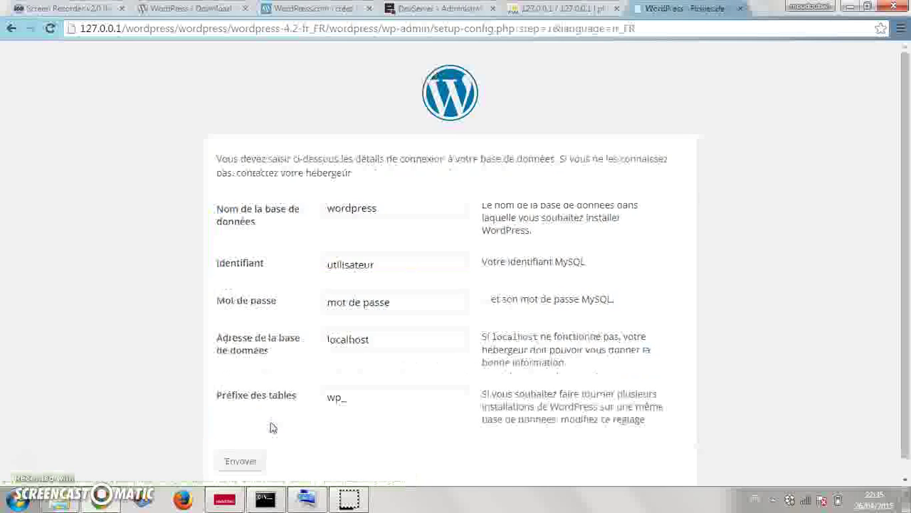
- Enter database name wordpress_essai and MySQL username root
left_click(388, 212)
type("_essai")
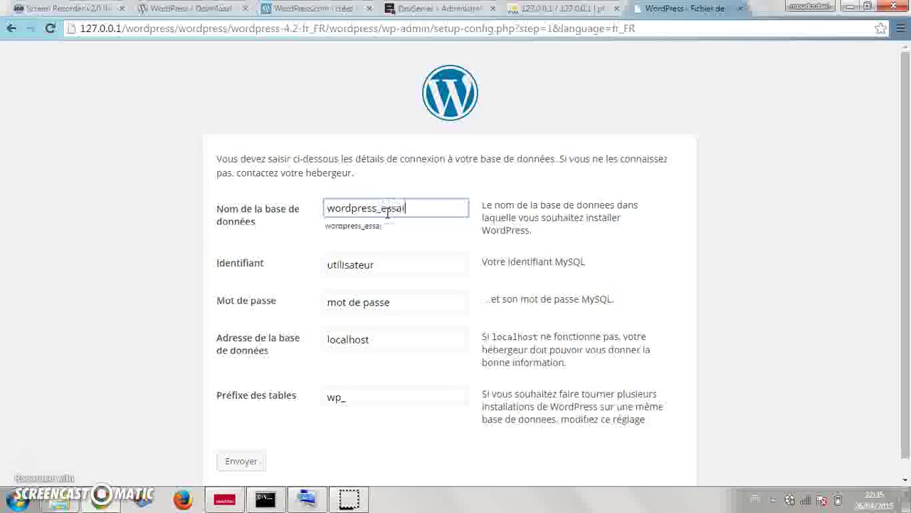
double_click(391, 264)
type("r")
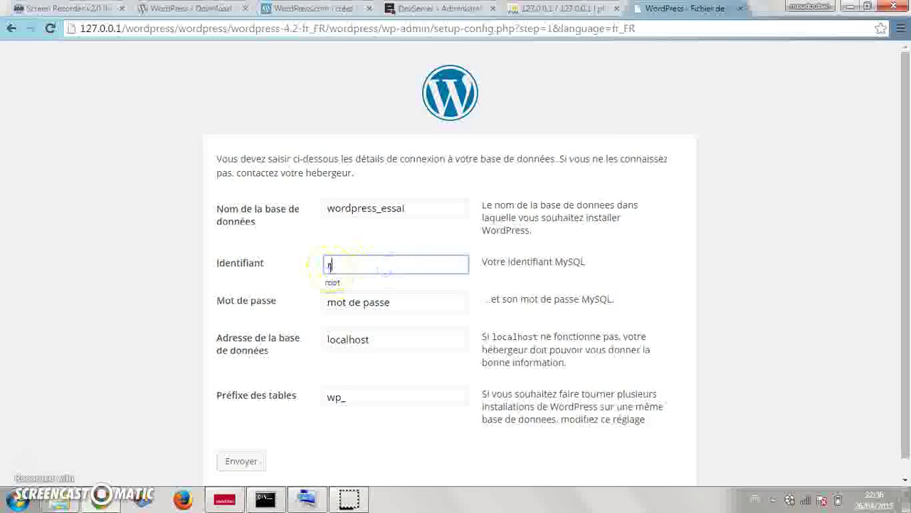
type("oo")
left_click(332, 283)
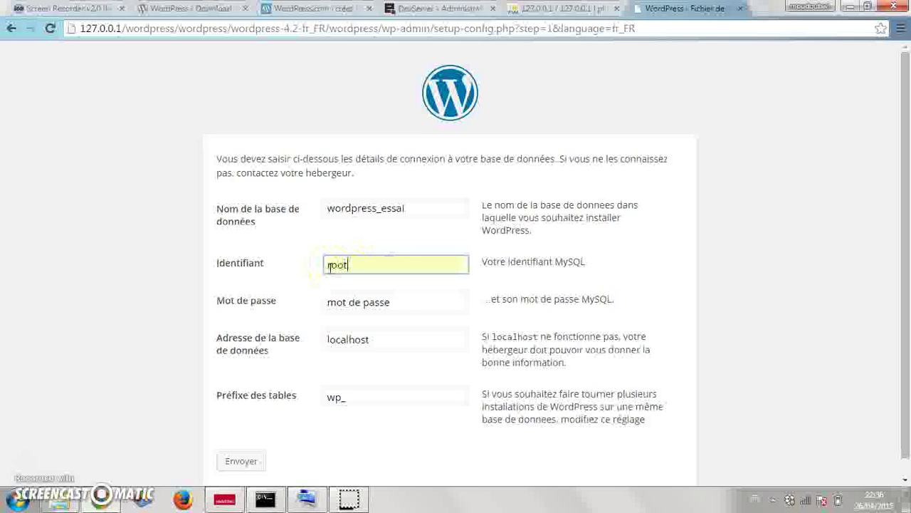
- Clear the password, keep localhost and wp_, submit the connection details, then view phpMyAdmin
left_click(403, 306)
left_click_drag(403, 307, 309, 317)
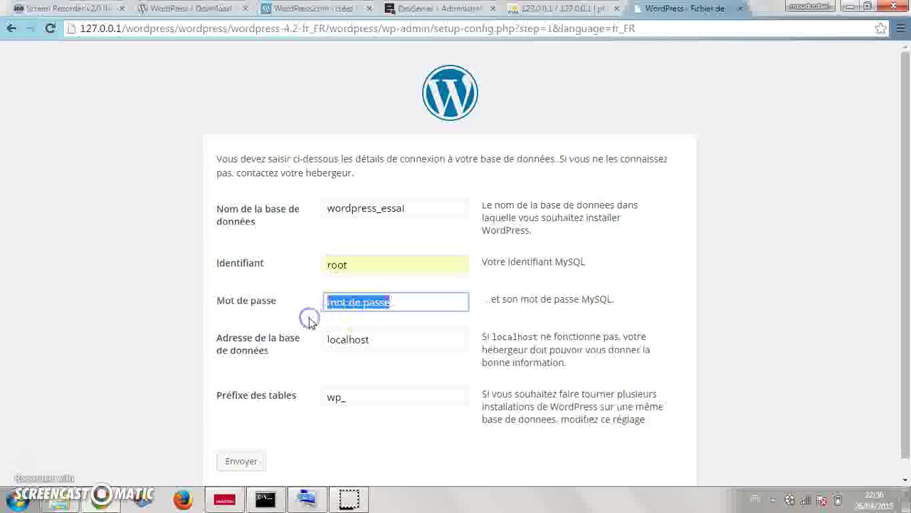
key("BackSpace")
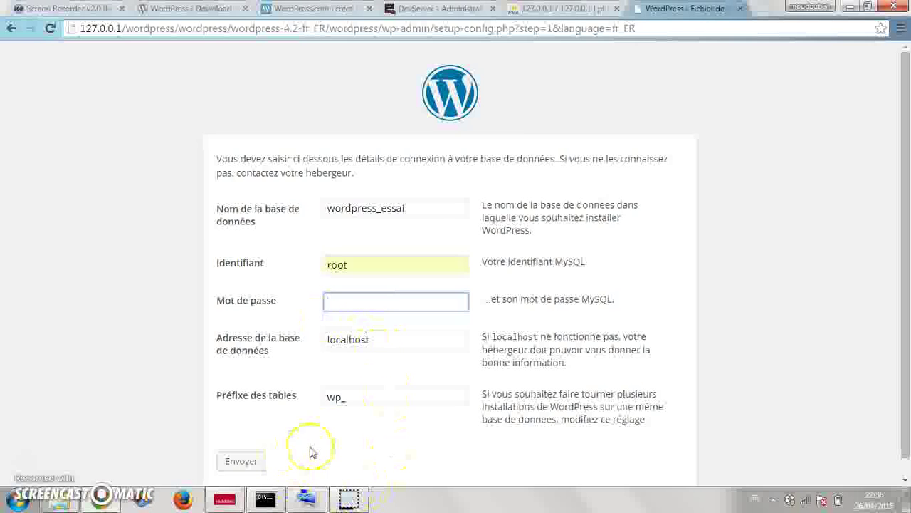
left_click(249, 461)
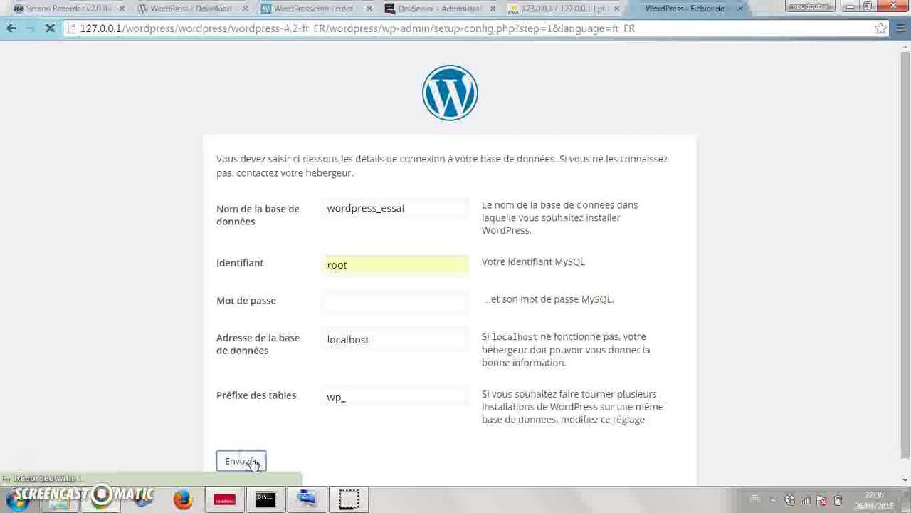
left_click(250, 461)
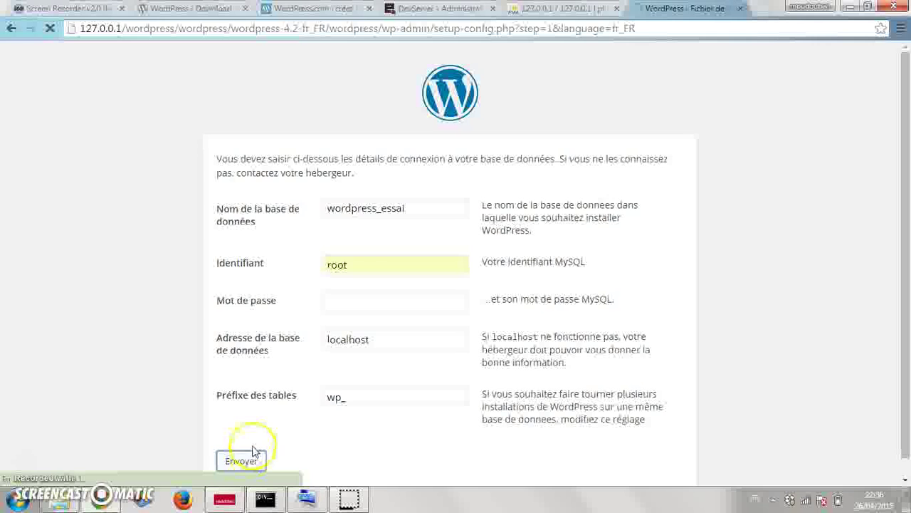
left_click(532, 9)
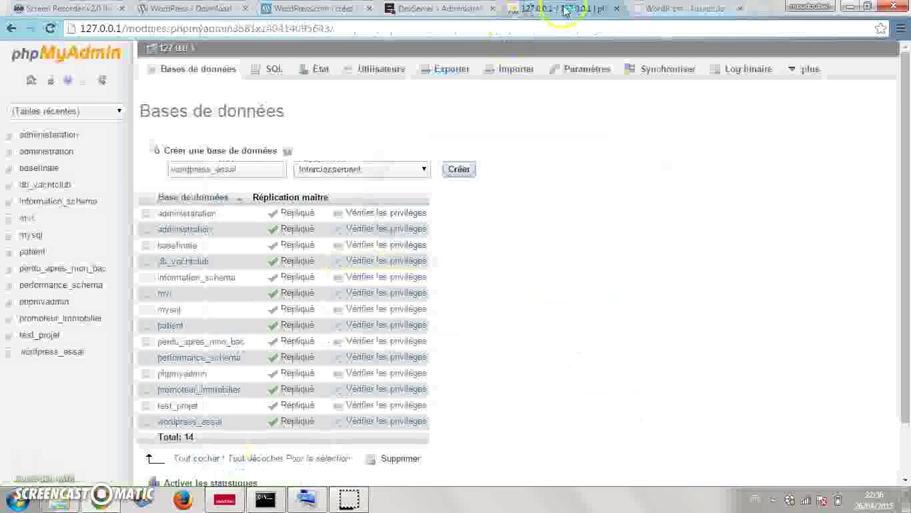
- Confirm in phpMyAdmin that wordpress_essai has no tables, reselecting it after a reload, then return to WordPress
left_click(67, 358)
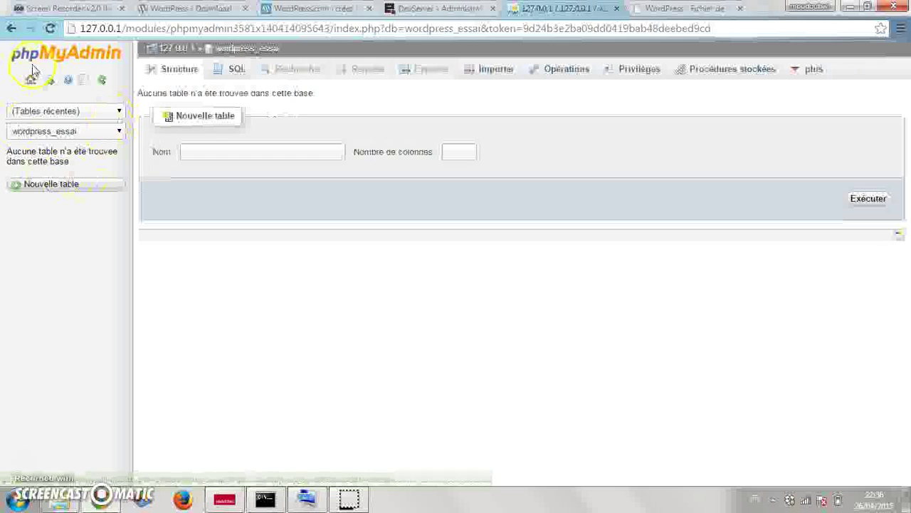
key("F5")
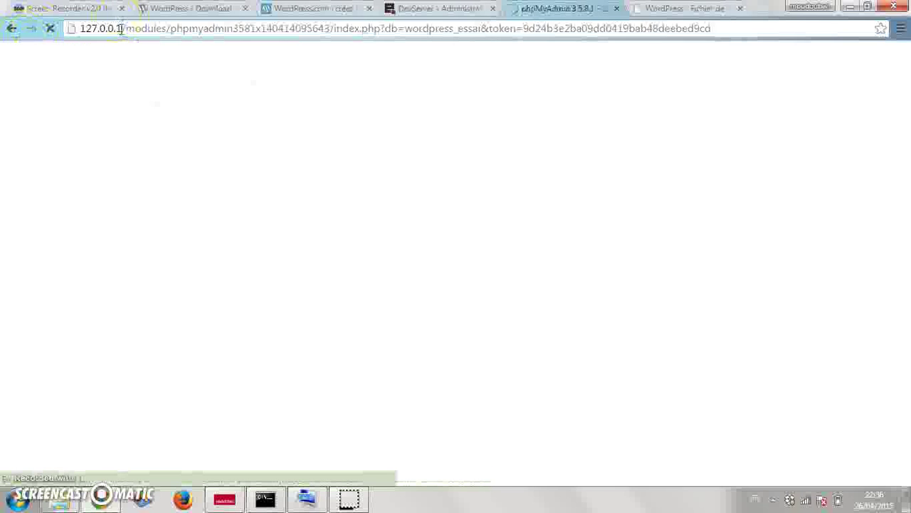
left_click(540, 8)
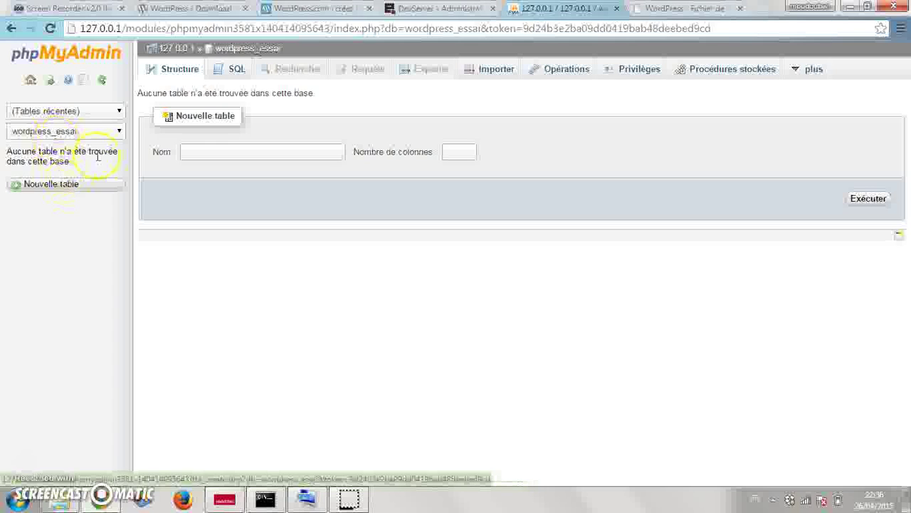
left_click(119, 132)
left_click(81, 285)
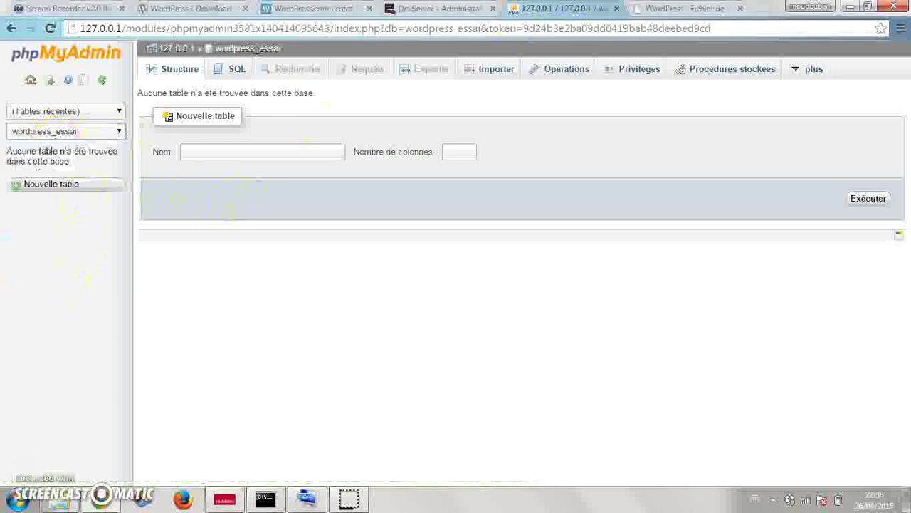
left_click(700, 11)
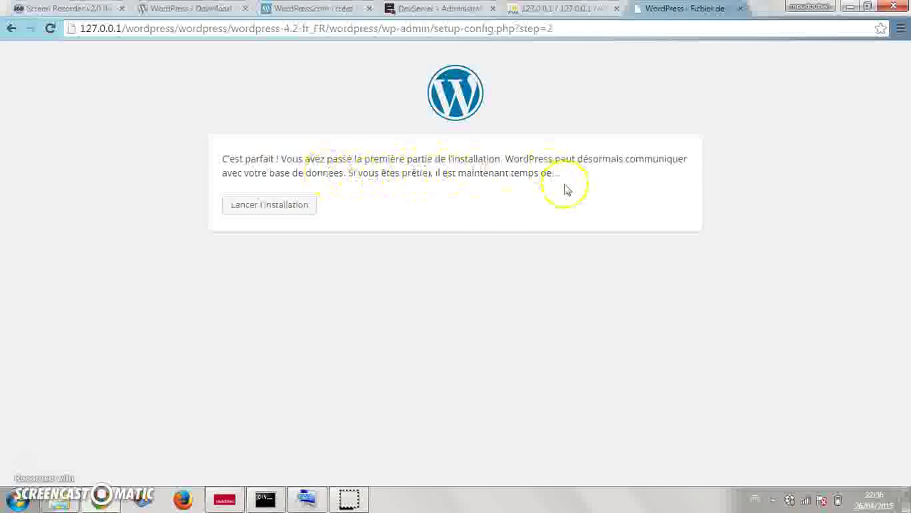
- Launch the installation with 'Lancer l'installation' on the step 2 confirmation page
left_click(270, 209)
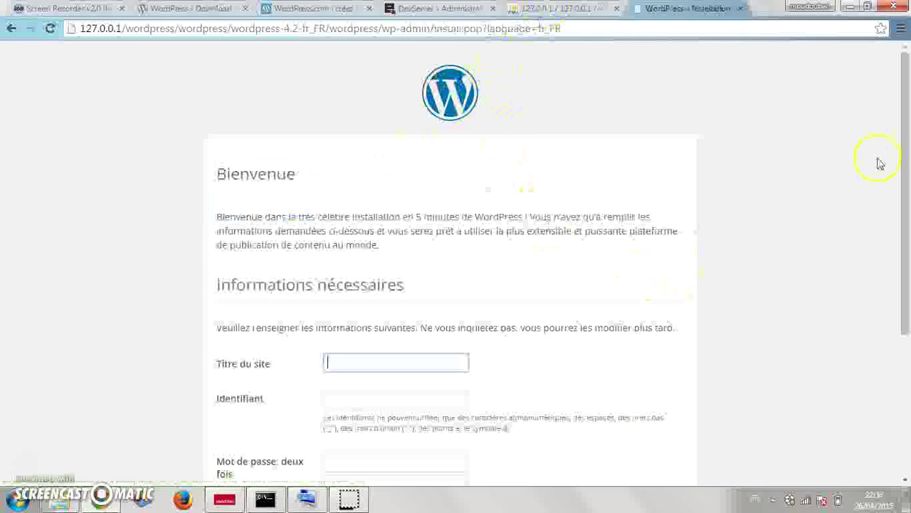
- Set the site title to 'exemple de blog' and pick the admin username from suggestions
left_click_drag(905, 122, 907, 269)
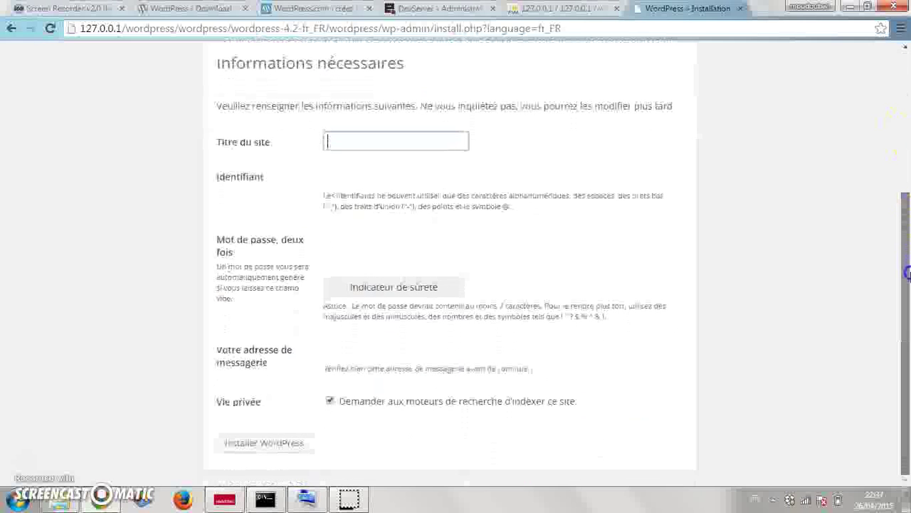
left_click(453, 146)
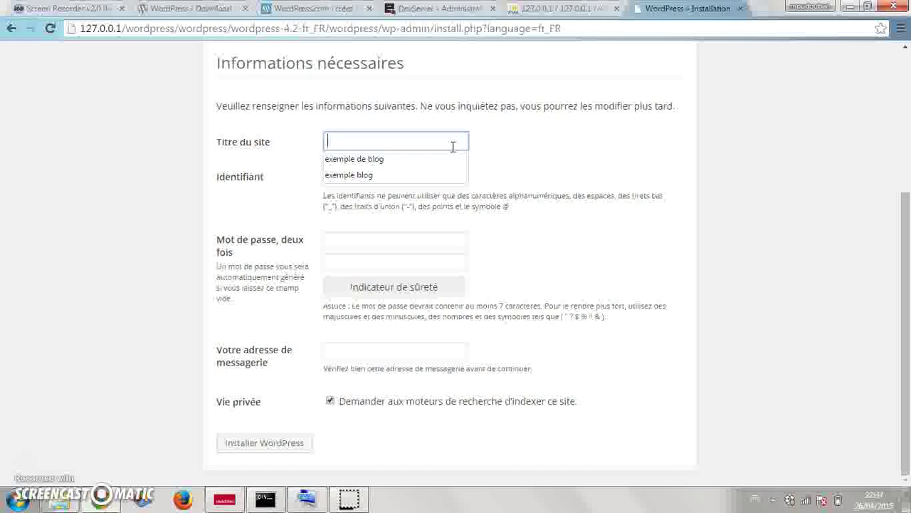
type("e")
key("Down")
key("Return")
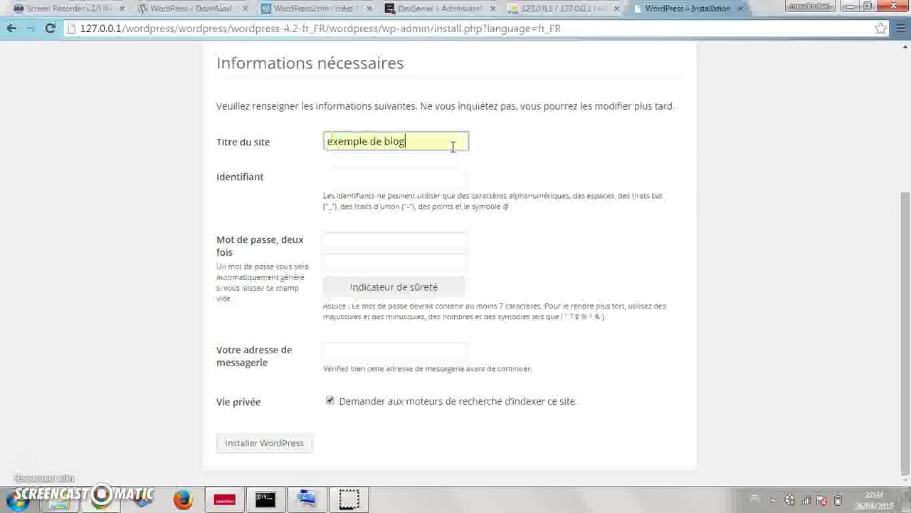
left_click(433, 178)
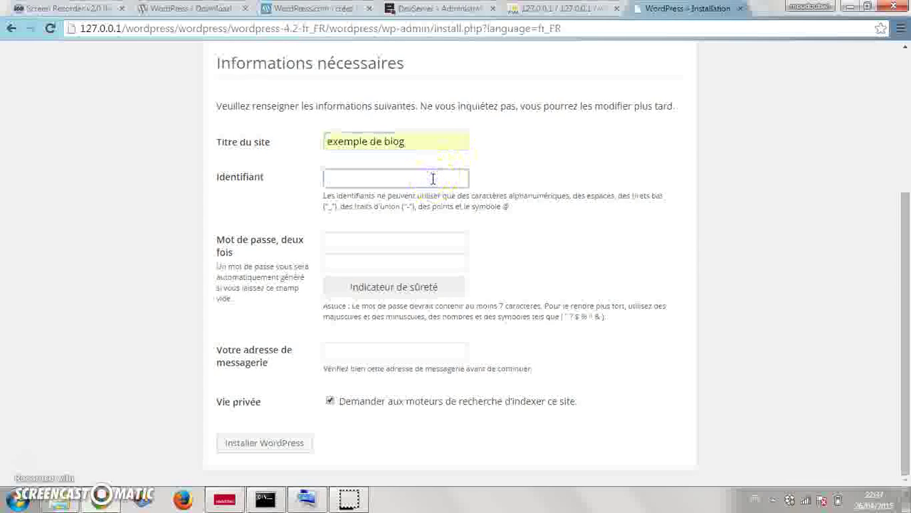
type("admin")
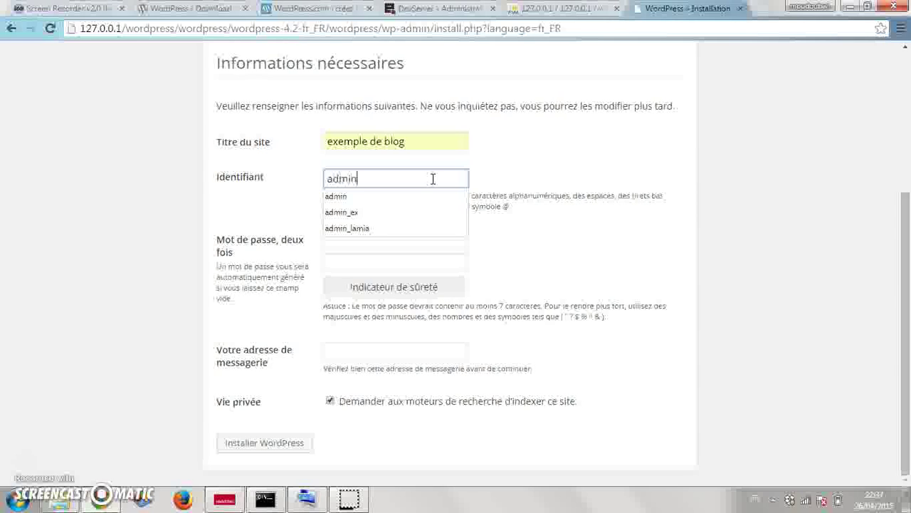
key("Down")
key("Down")
key("Down")
key("Return")
left_click(426, 228)
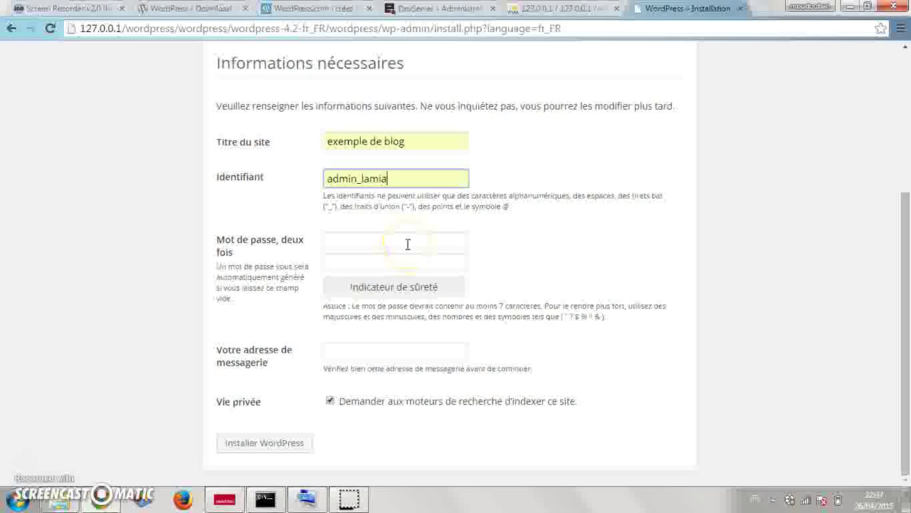
- Enter the admin password and its confirmation
left_click(407, 243)
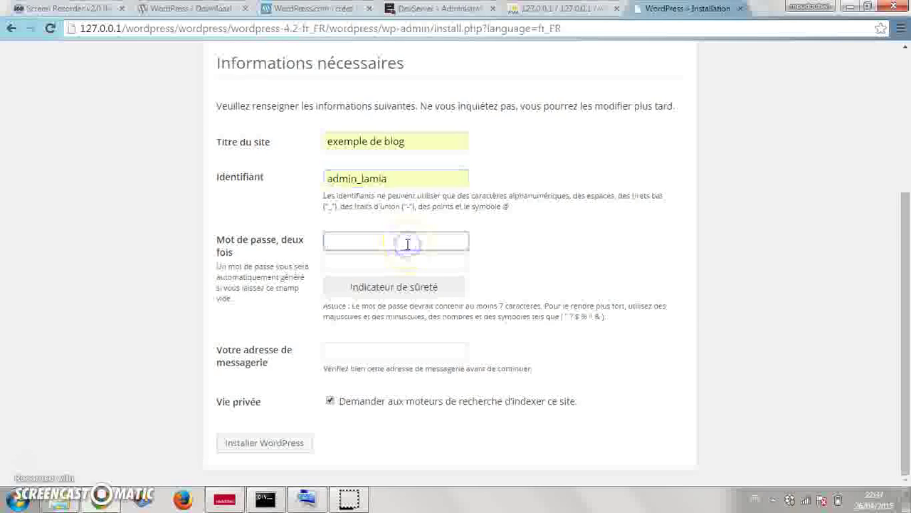
type("•••••••••")
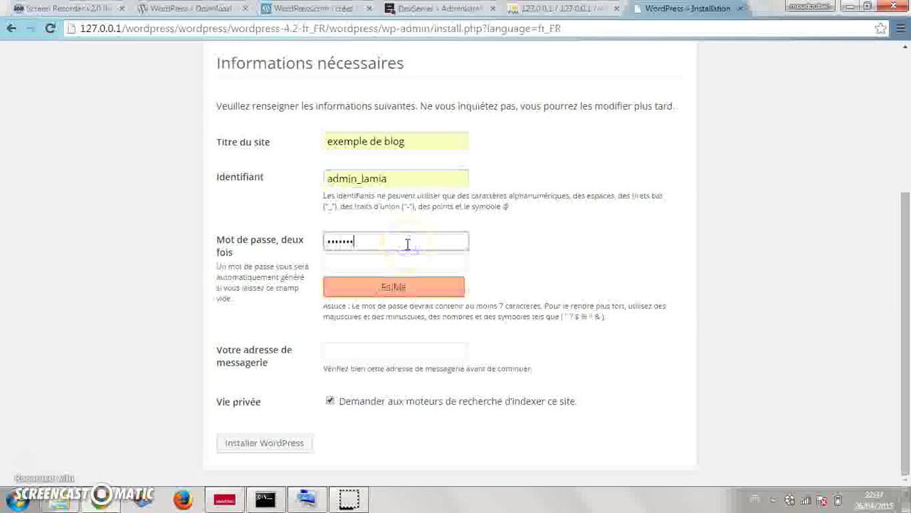
left_click(407, 262)
type("•••")
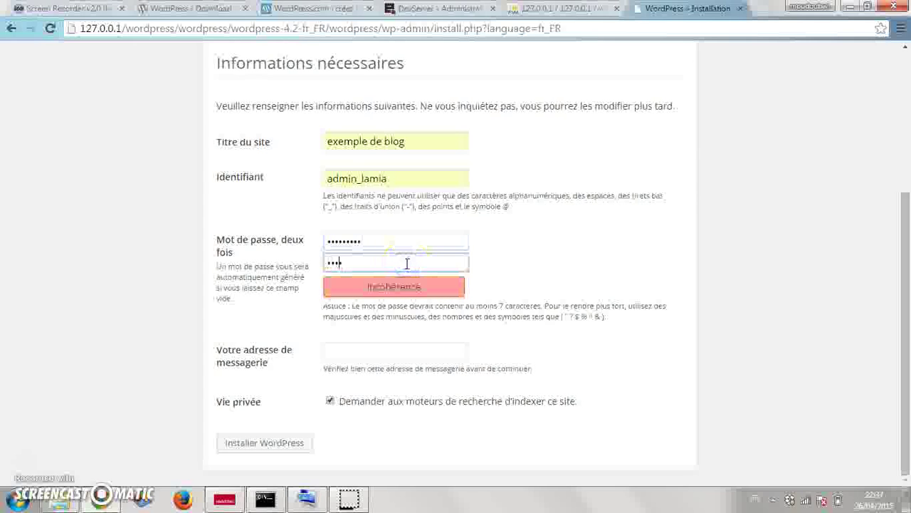
type("•")
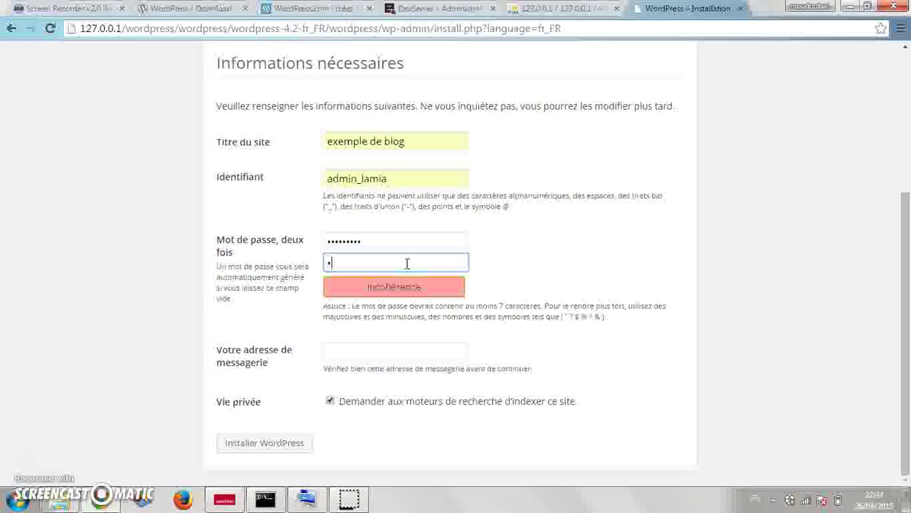
type("••••••••")
- Fill in the admin e-mail address from the browser's autofill suggestion
left_click(430, 351)
type("la")
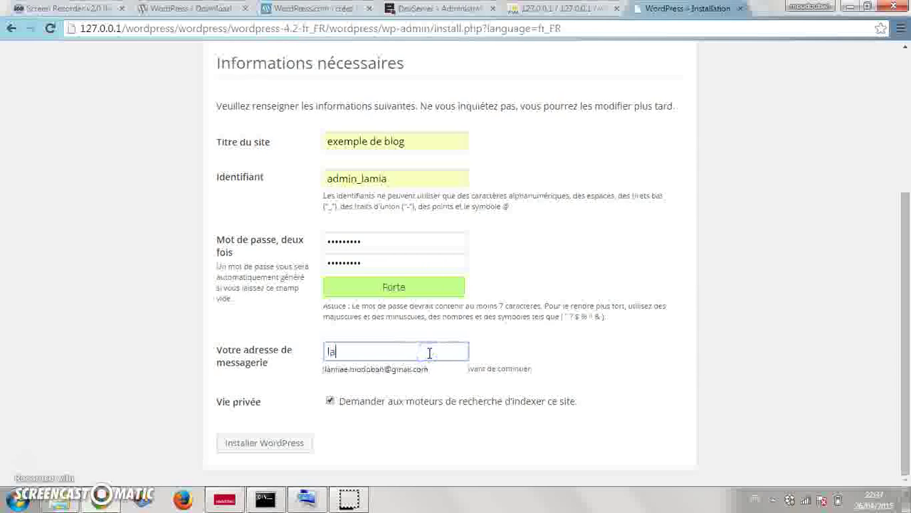
key("Down")
key("Return")
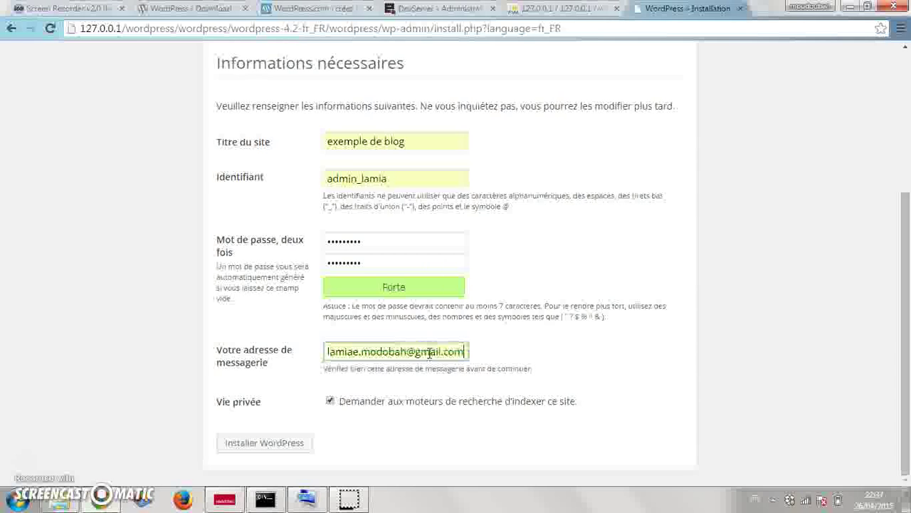
left_click(463, 351)
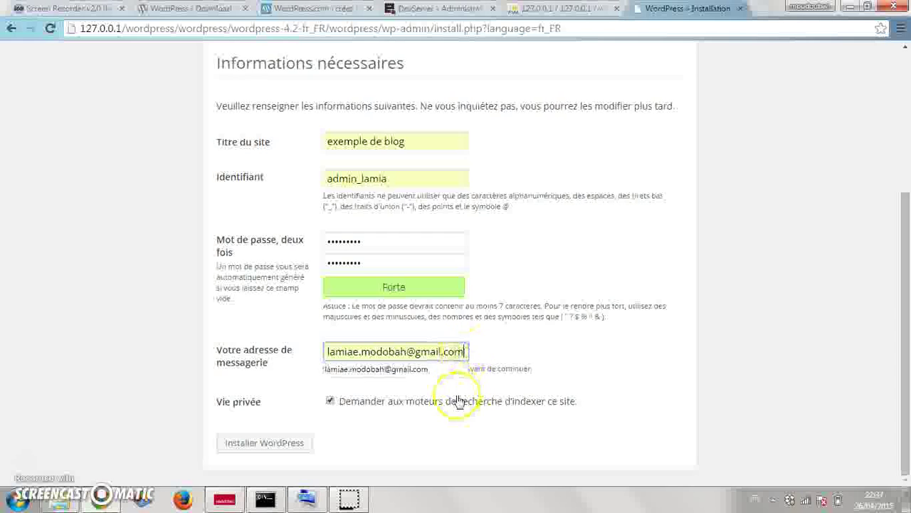
left_click(442, 369)
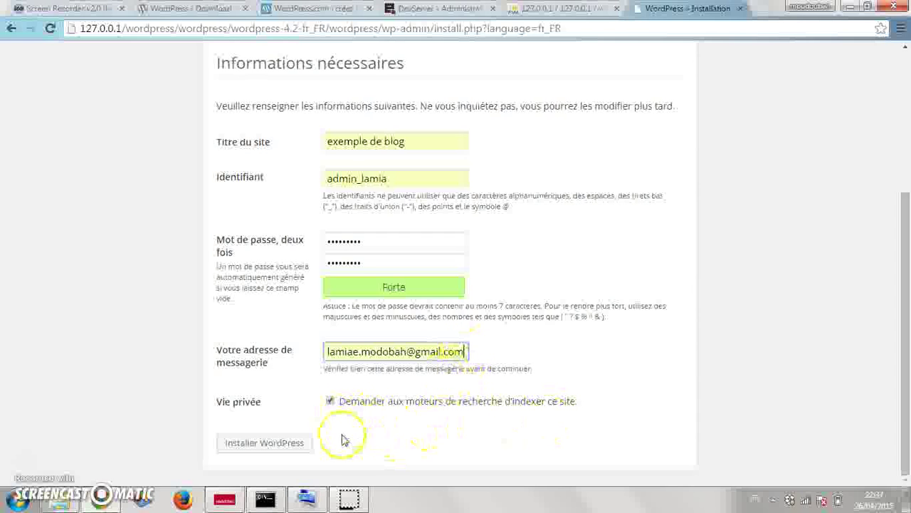
- Submit Installer WordPress and reload the wordpress_essai page in phpMyAdmin
left_click(285, 444)
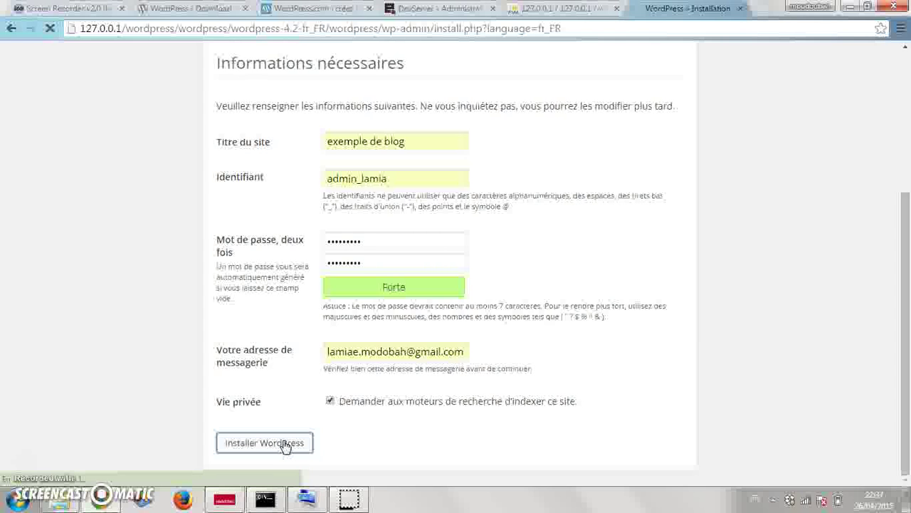
left_click(541, 8)
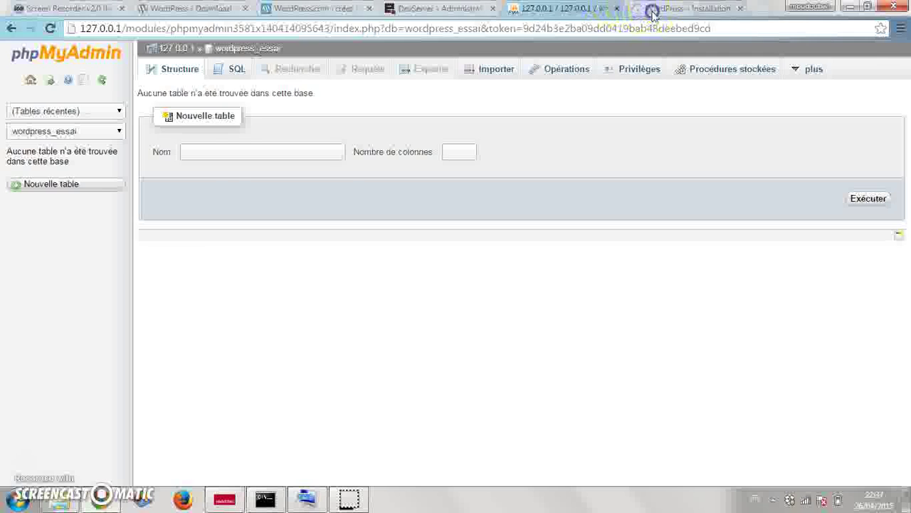
left_click(648, 7)
left_click(546, 7)
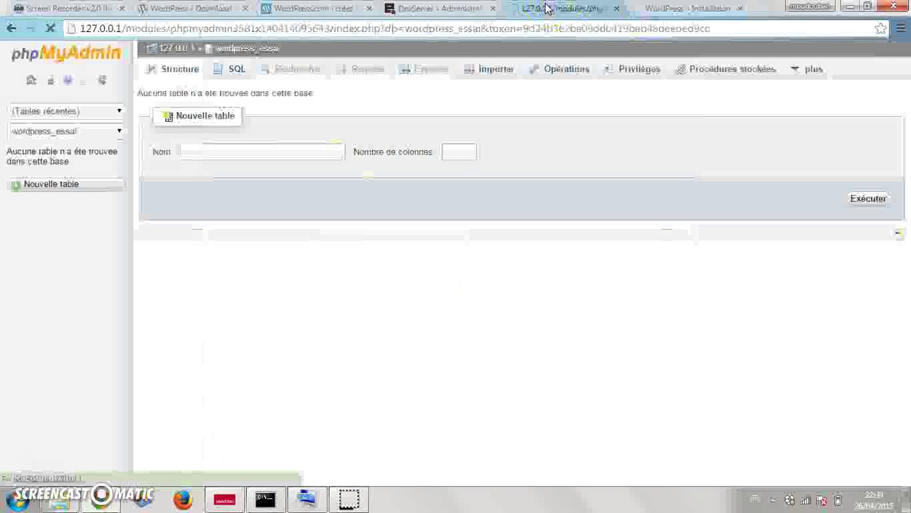
left_click(545, 30)
key("Return")
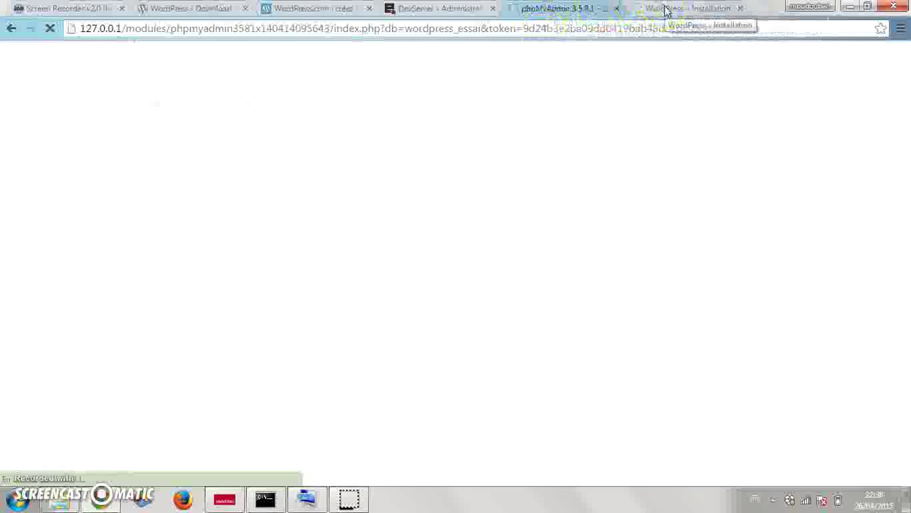
- Resubmit the install form and confirm wordpress_essai now lists the 11 wp_ tables
left_click(666, 10)
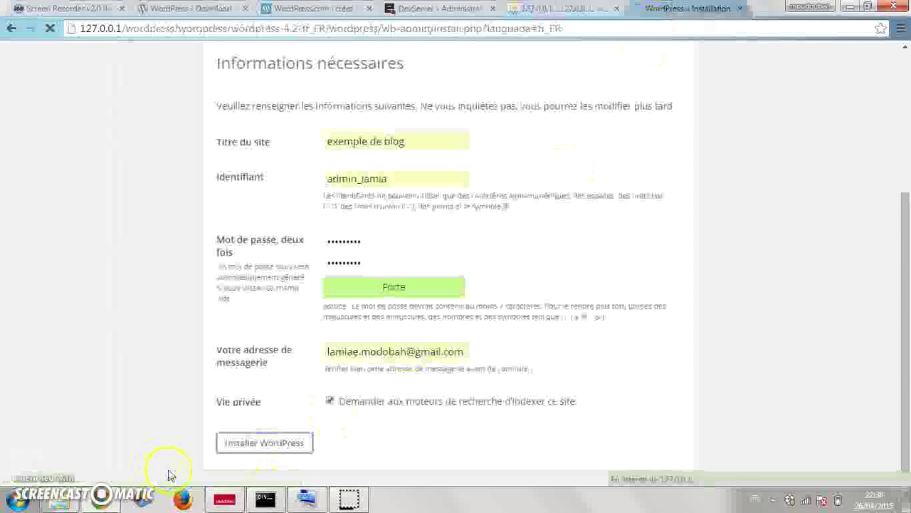
left_click(240, 451)
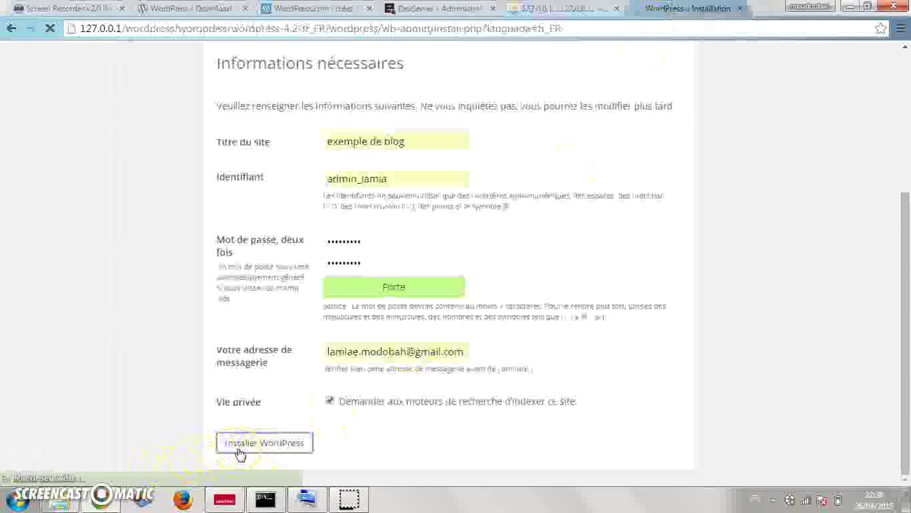
left_click(551, 8)
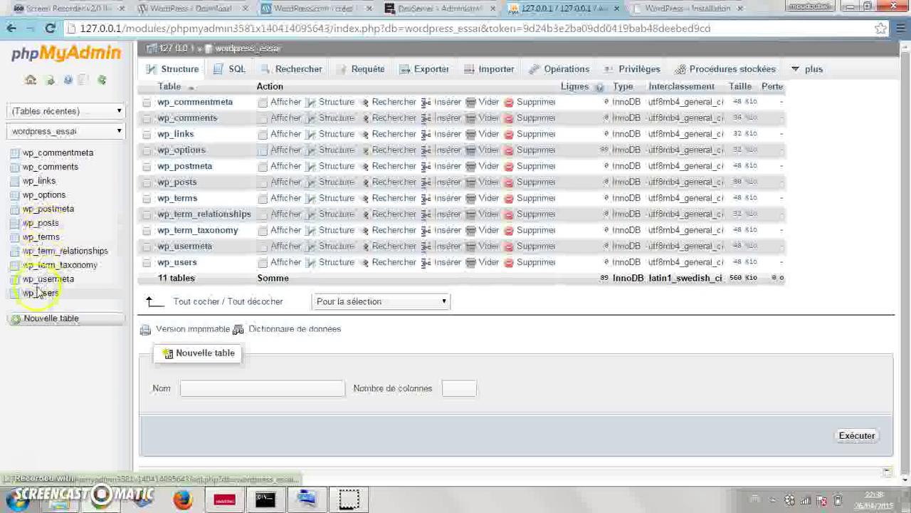
left_click(118, 131)
left_click(119, 131)
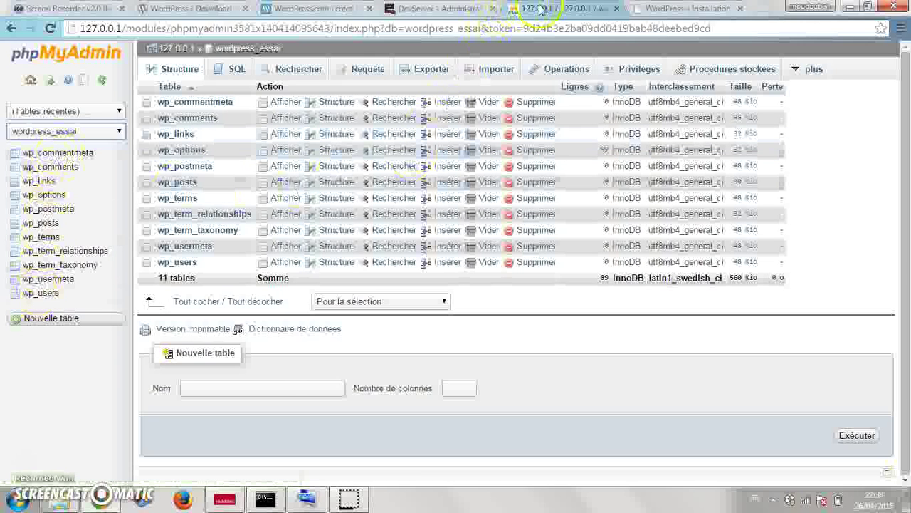
- Reload and resend the install form, get 'Déjà installé', and go to the login page
left_click(703, 7)
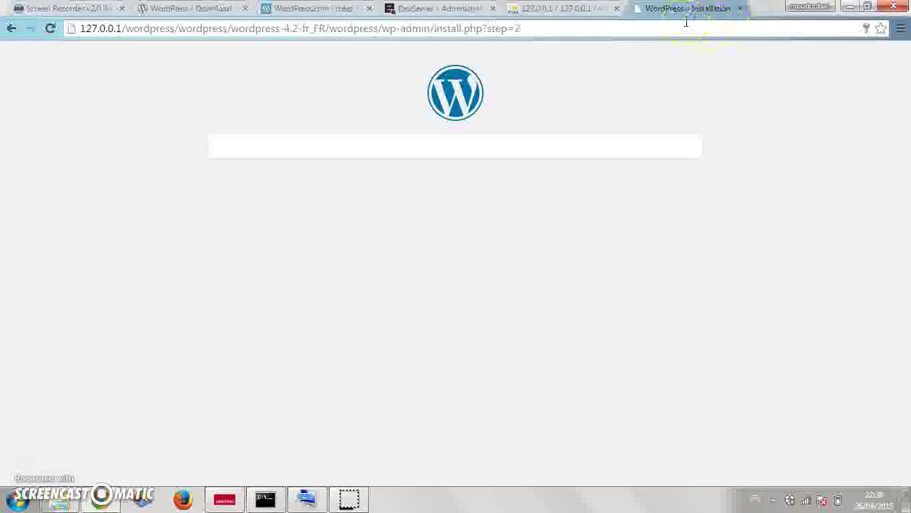
left_click(687, 23)
key("F5")
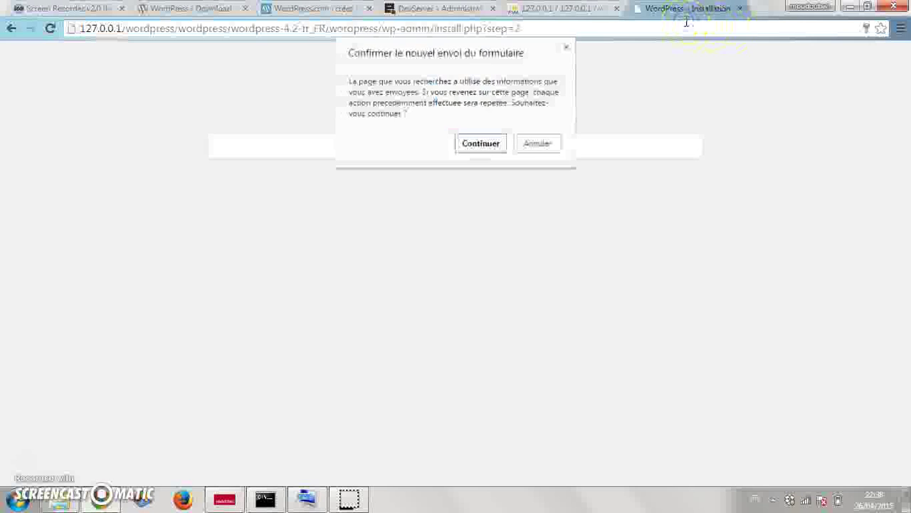
left_click(480, 144)
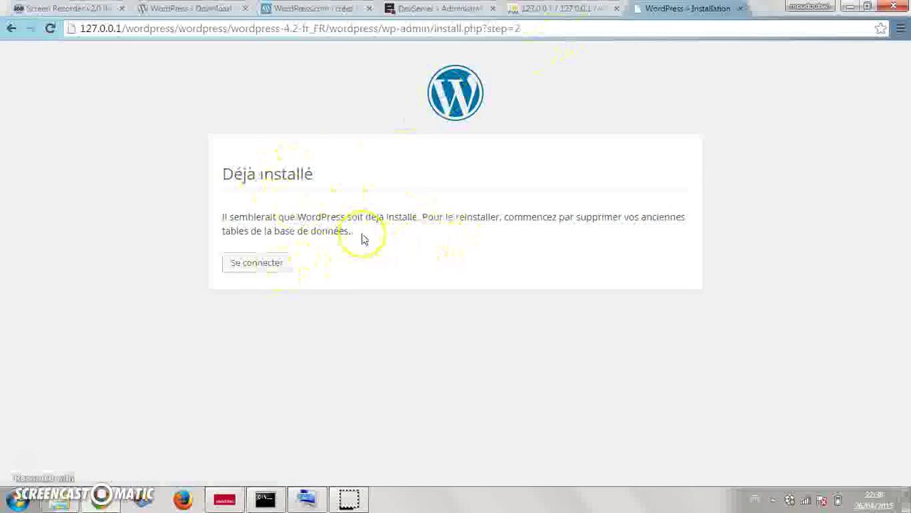
left_click(265, 271)
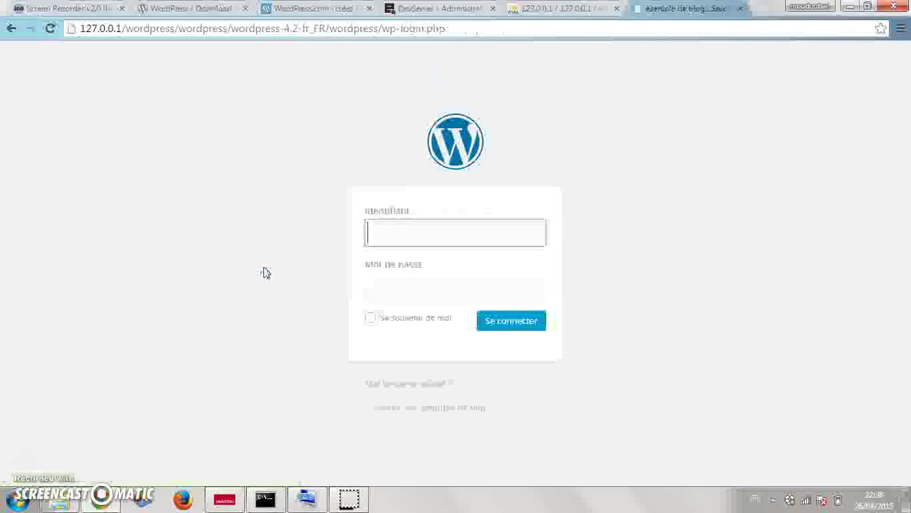
- Log in with the saved admin username and password, then view phpMyAdmin's wordpress_essai tables
left_click(376, 240)
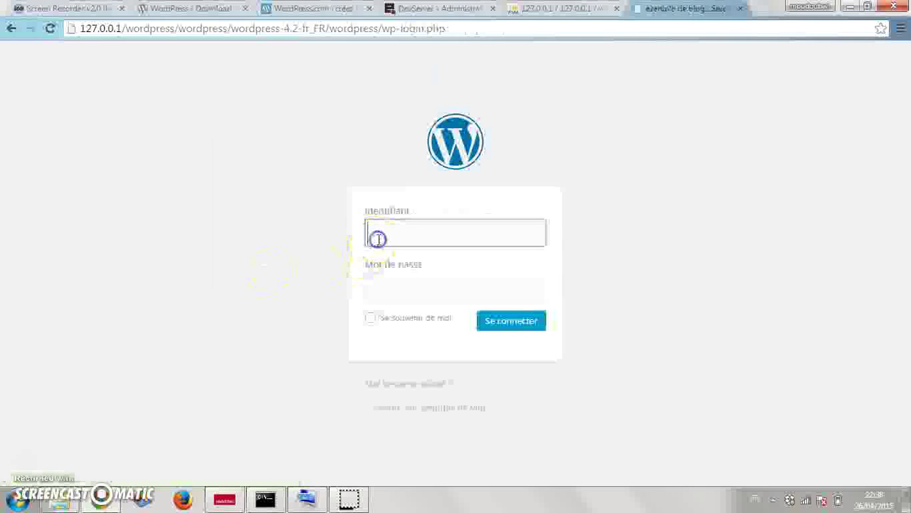
type("admin")
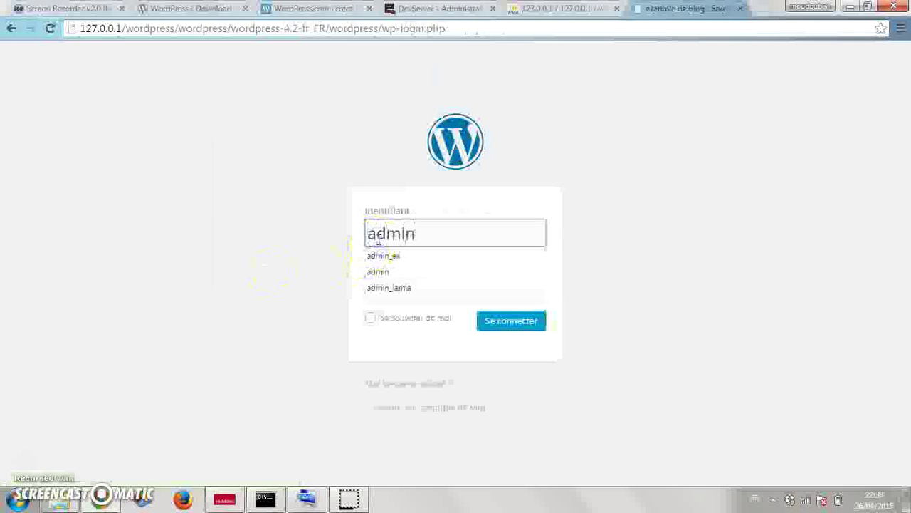
key("Down")
key("Down")
key("Down")
key("Down")
key("Up")
key("Return")
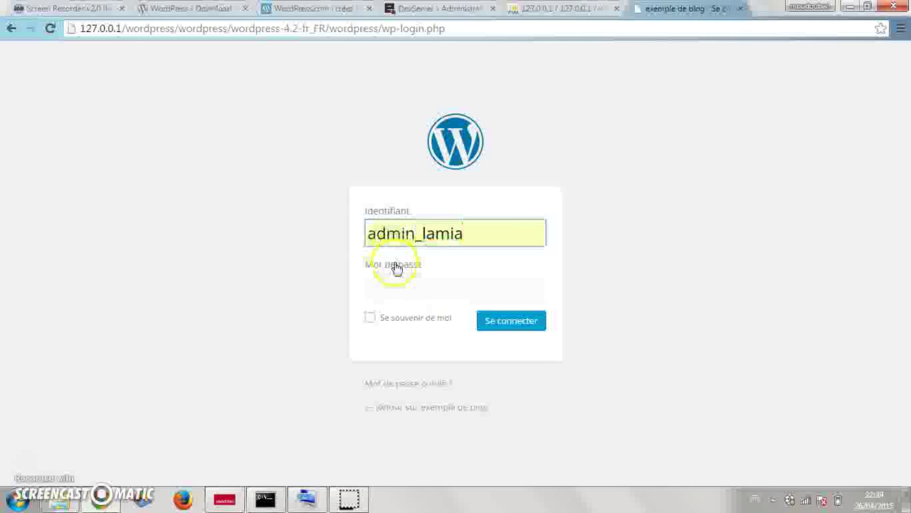
left_click(398, 285)
type("••••")
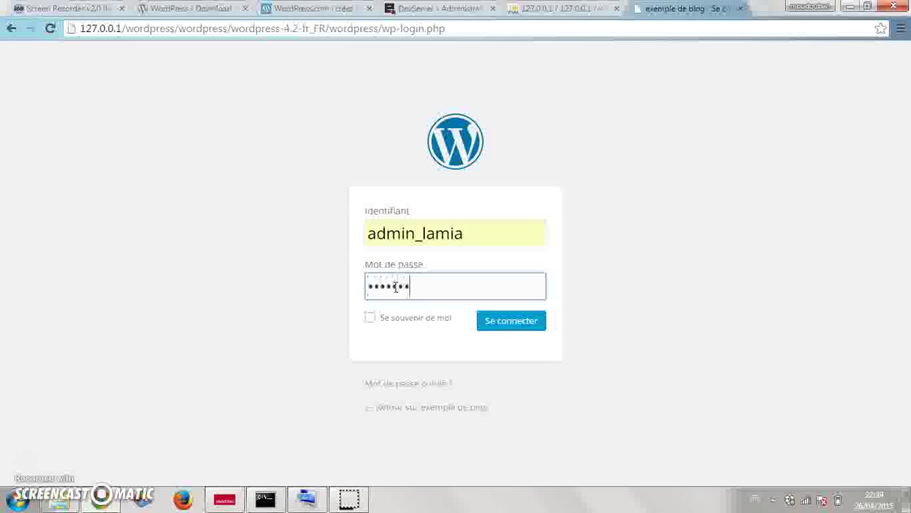
type("•••••")
left_click(498, 321)
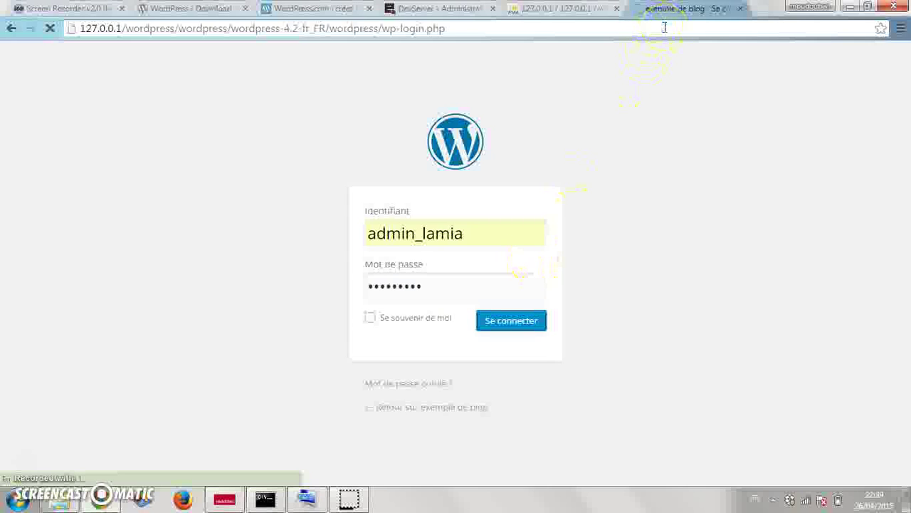
left_click(569, 9)
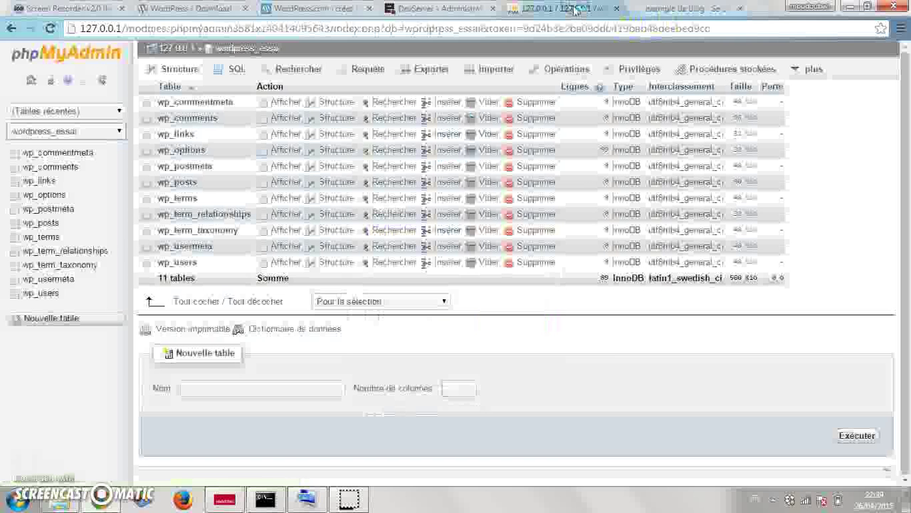
- Return to the 'exemple de blog' Tableau de bord and decline Chrome's password-save prompt
left_click(688, 8)
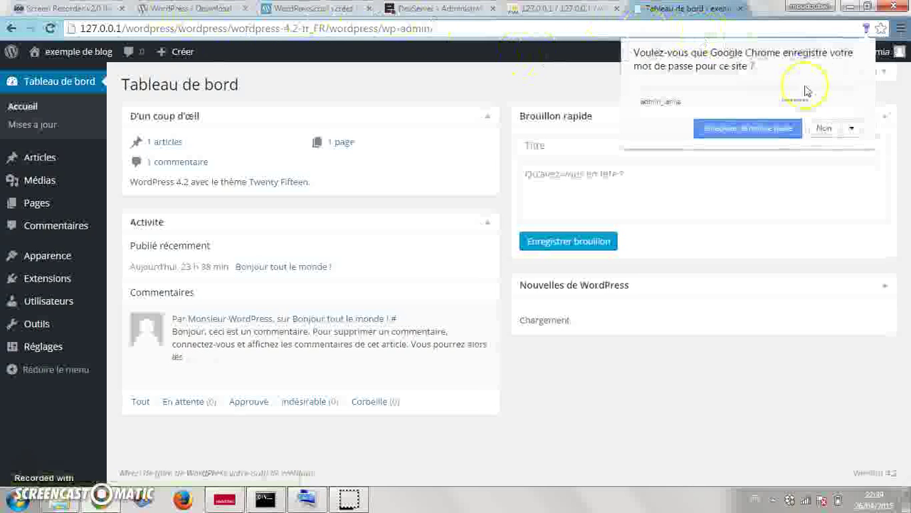
left_click(823, 129)
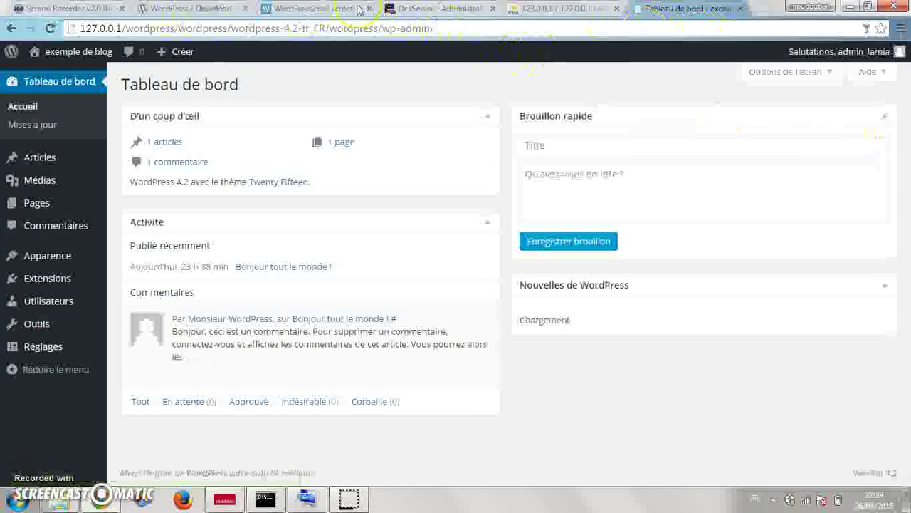